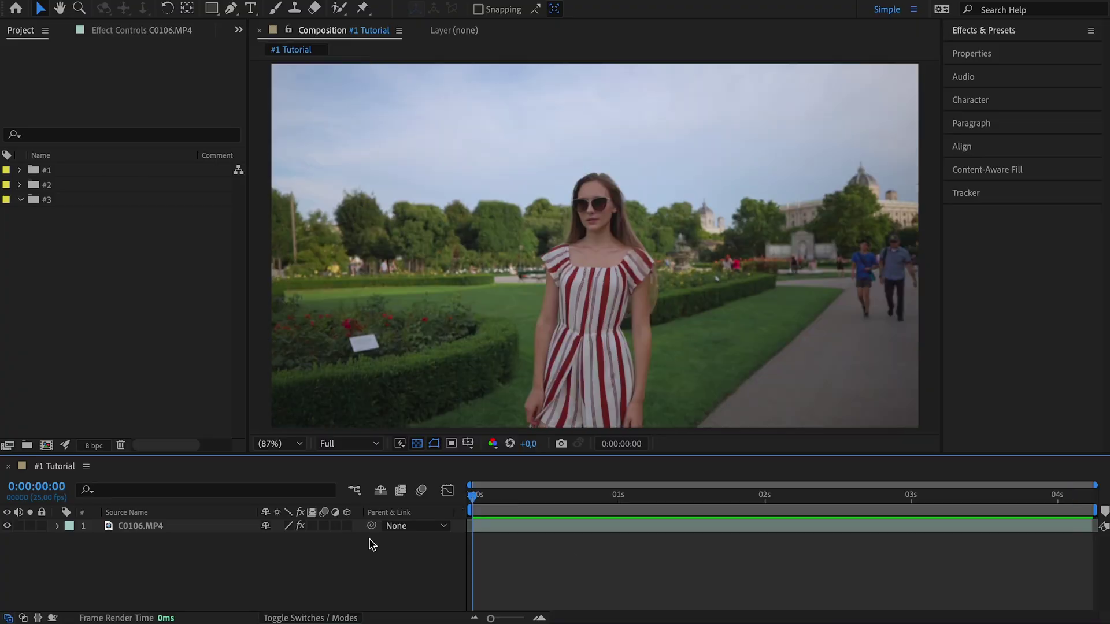
Step: Draw a closed Pen tool mask around the white sign in the flower bed on the C0106.MP4 layer
left_click(441, 340)
scroll(441, 339, "up", 5)
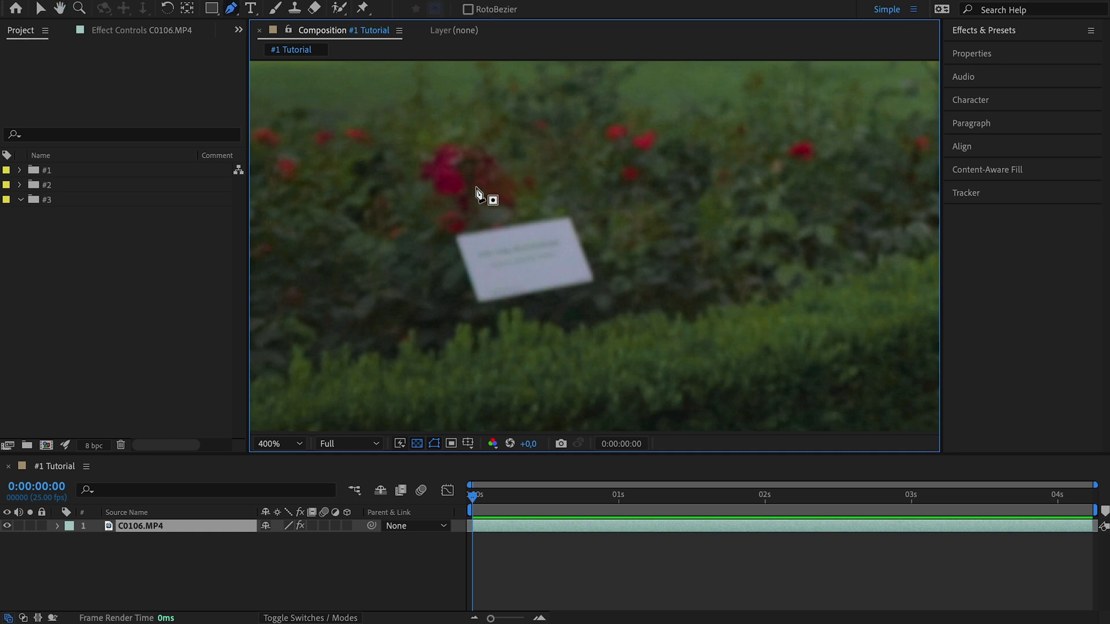
left_click(475, 186)
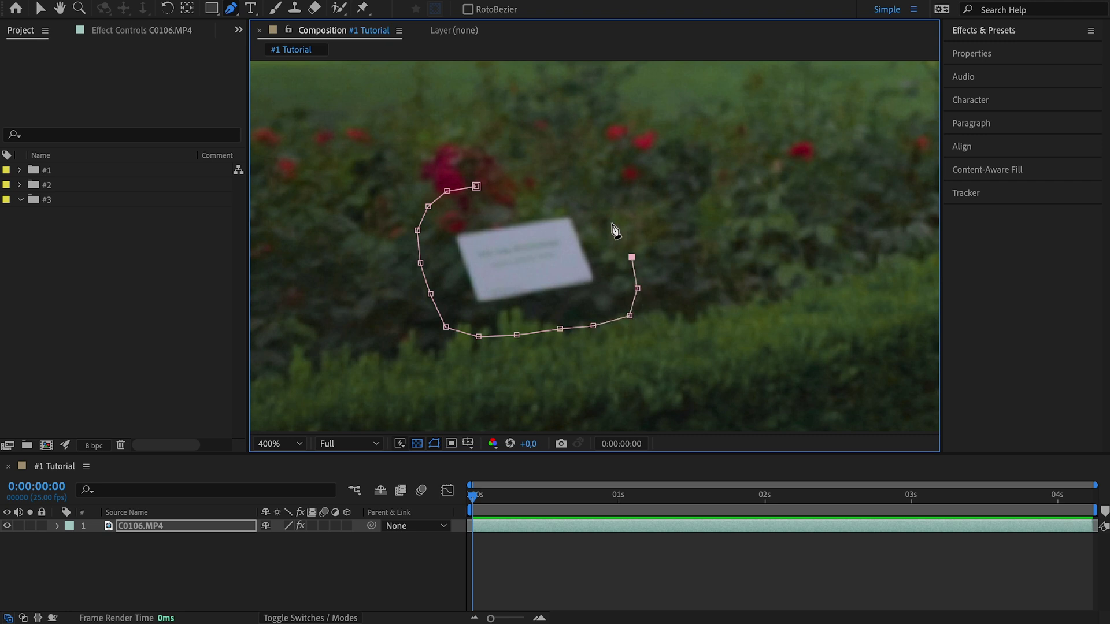
left_click(476, 187)
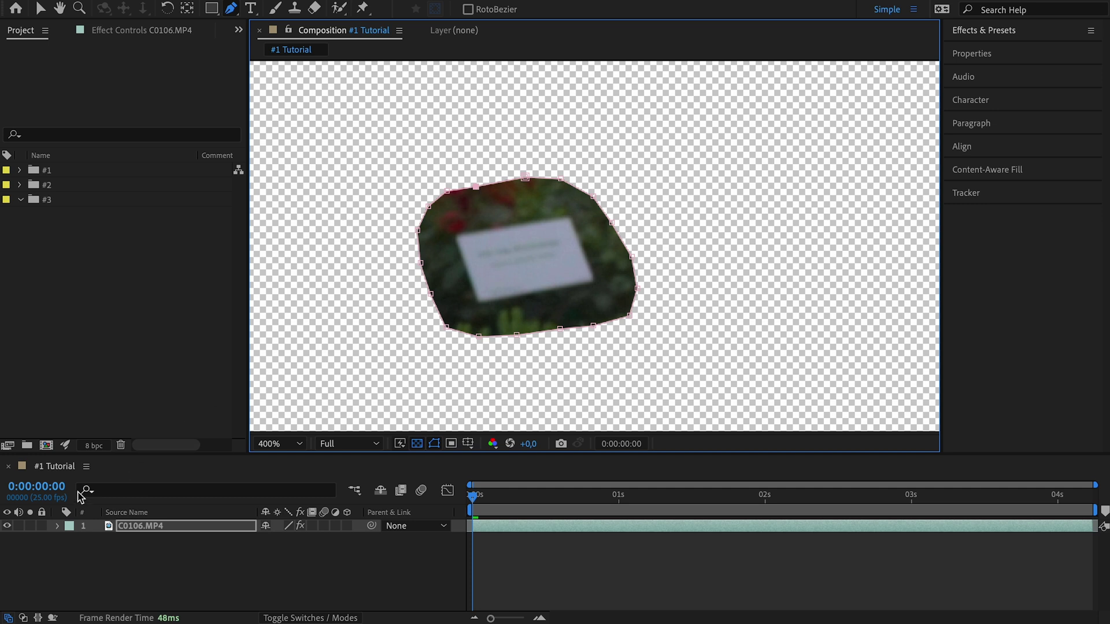
Step: Set the mode of Mask 1 on the C0106.MP4 layer to None
left_click(57, 527)
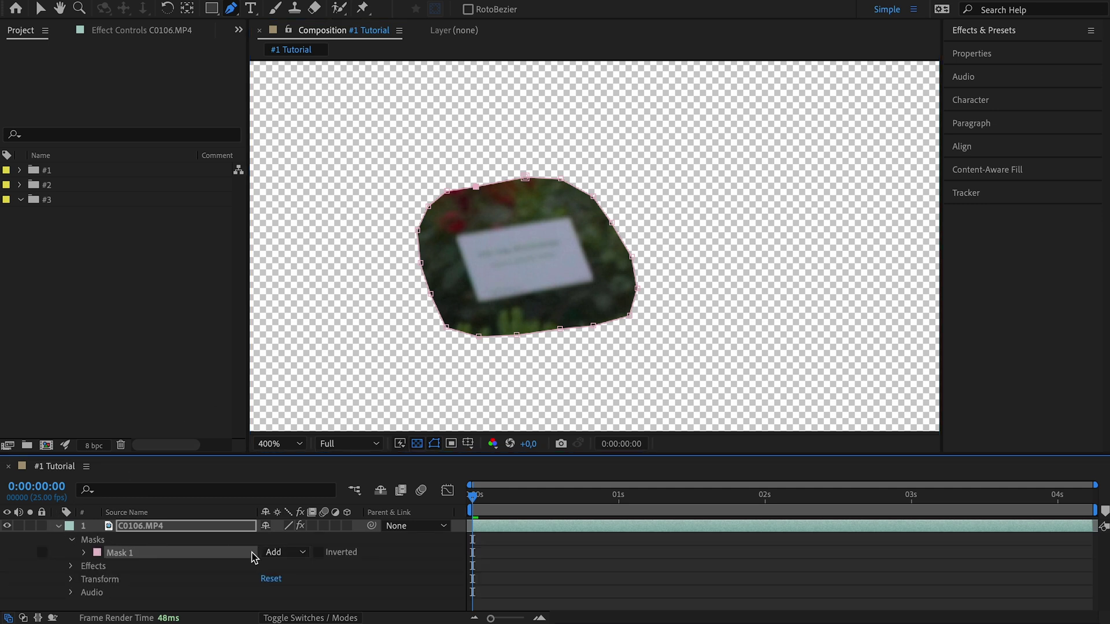
left_click(303, 556)
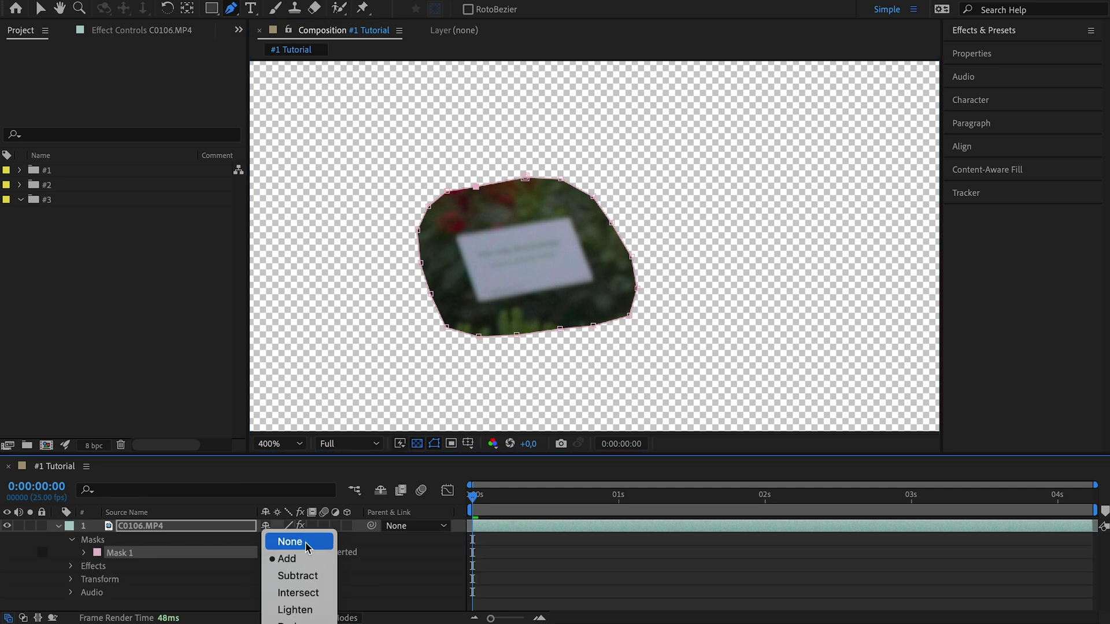
left_click(307, 547)
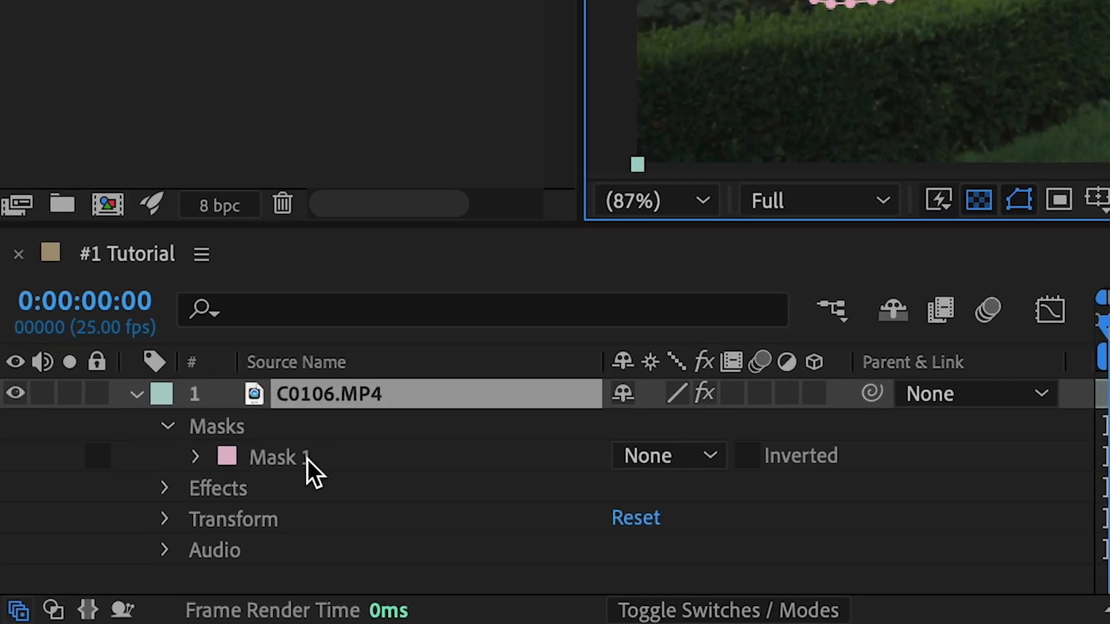
Step: Track Mask 1 forward from the first frame through the whole clip and scrub through the result
right_click(308, 460)
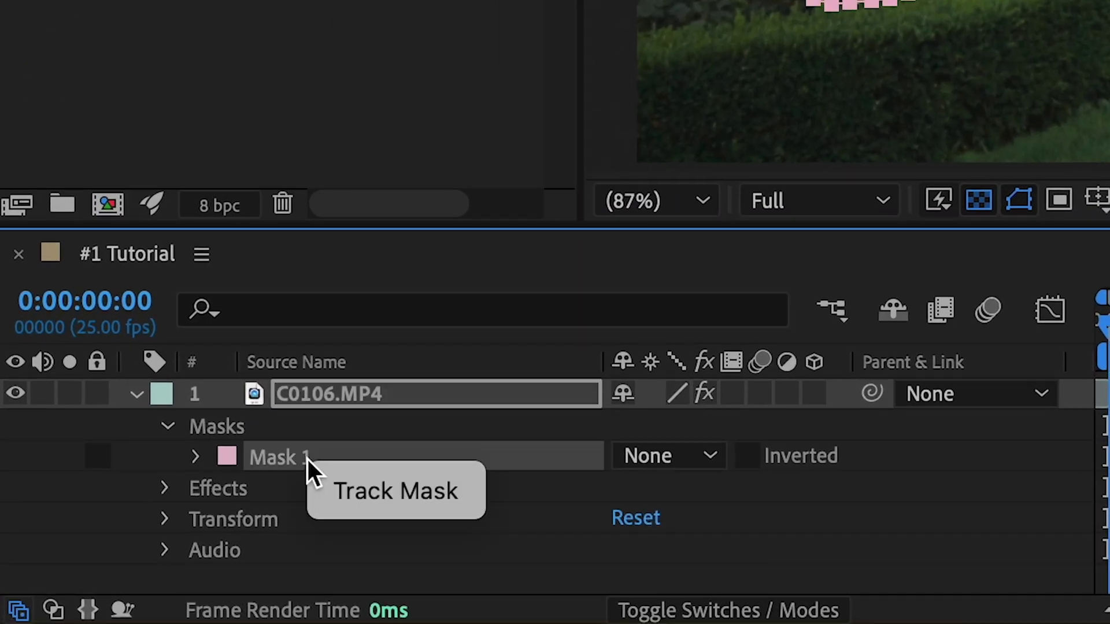
left_click(375, 490)
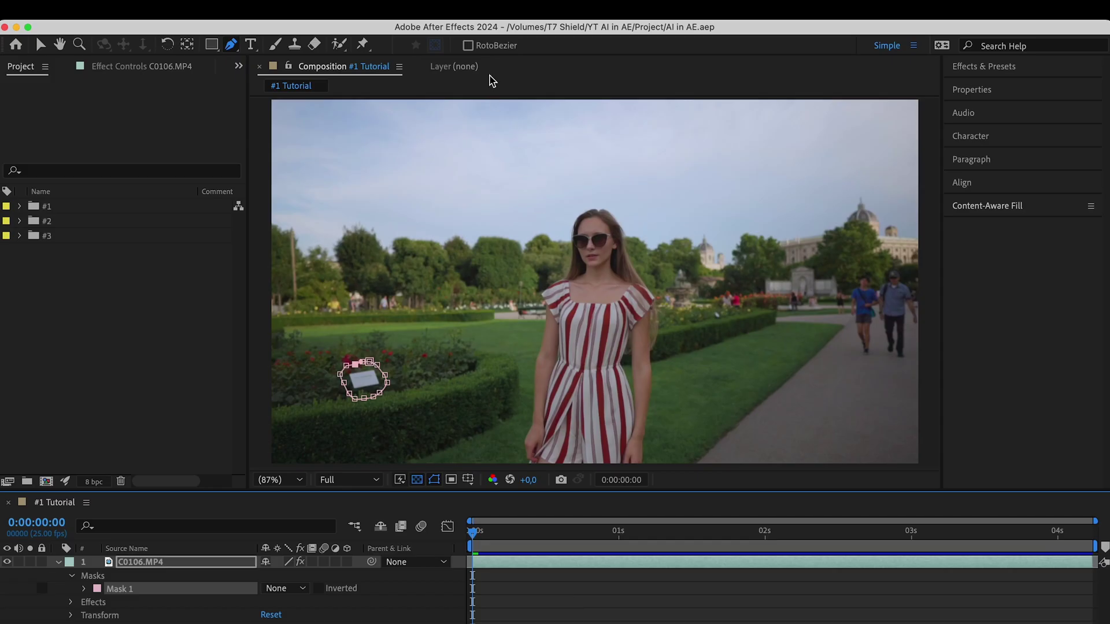
left_click(466, 8)
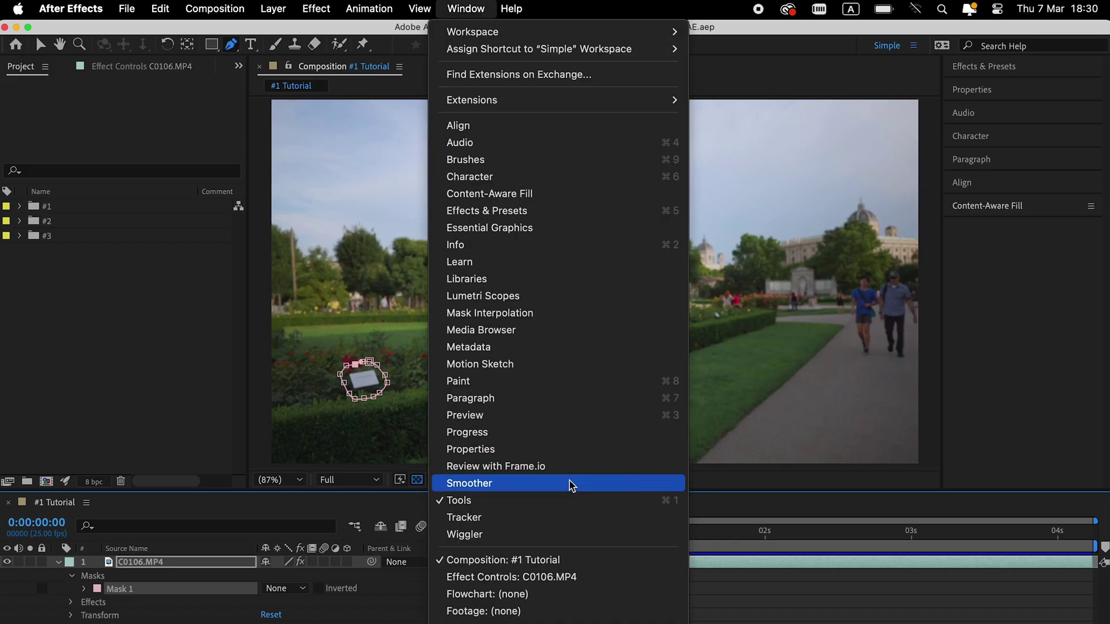
left_click(558, 517)
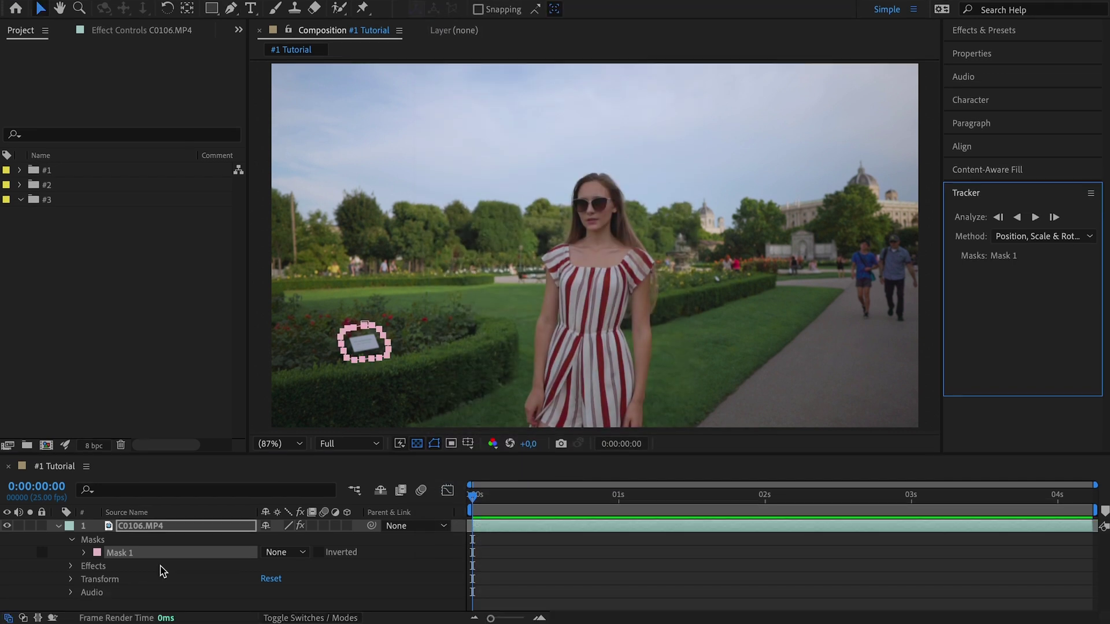
left_click(1035, 218)
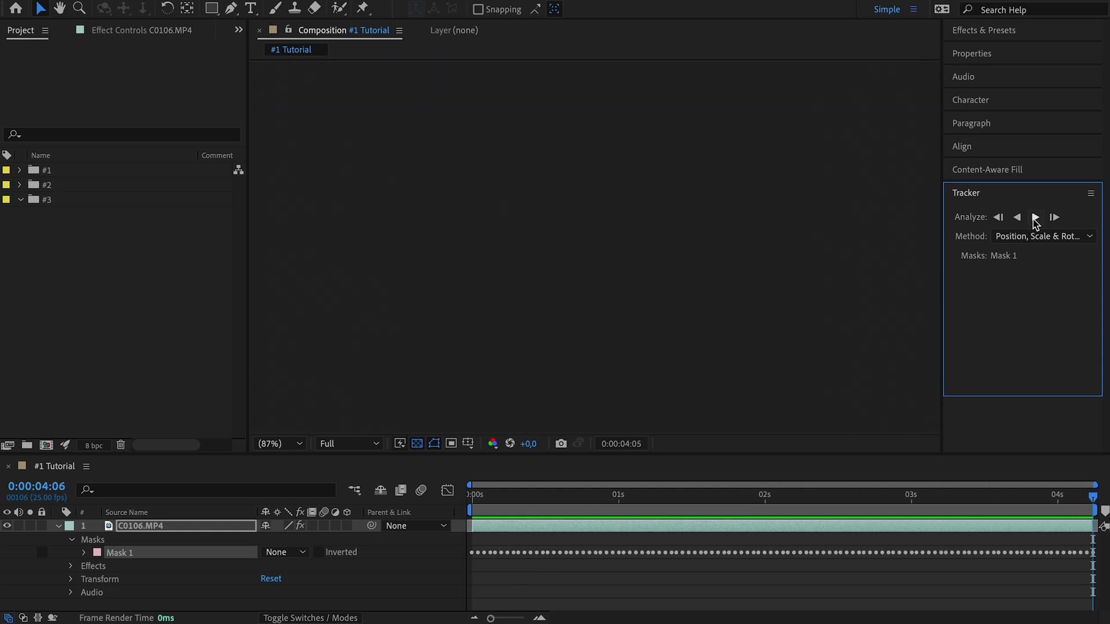
left_click_drag(471, 509, 1057, 524)
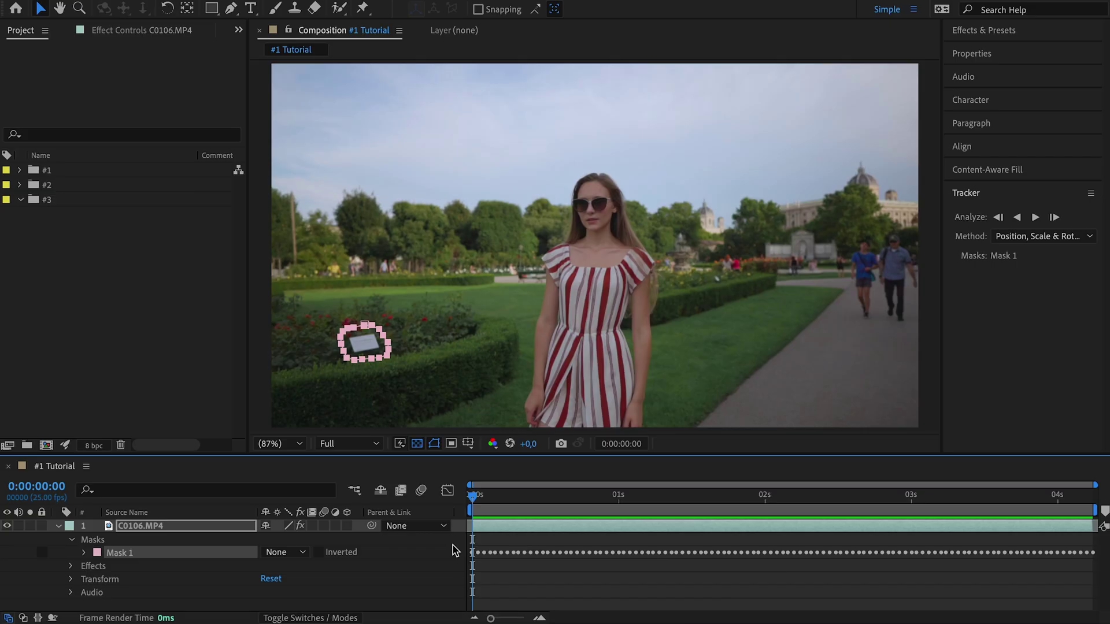
Step: Set the tracked mask's mode to Subtract and open the Content-Aware Fill settings
left_click(302, 556)
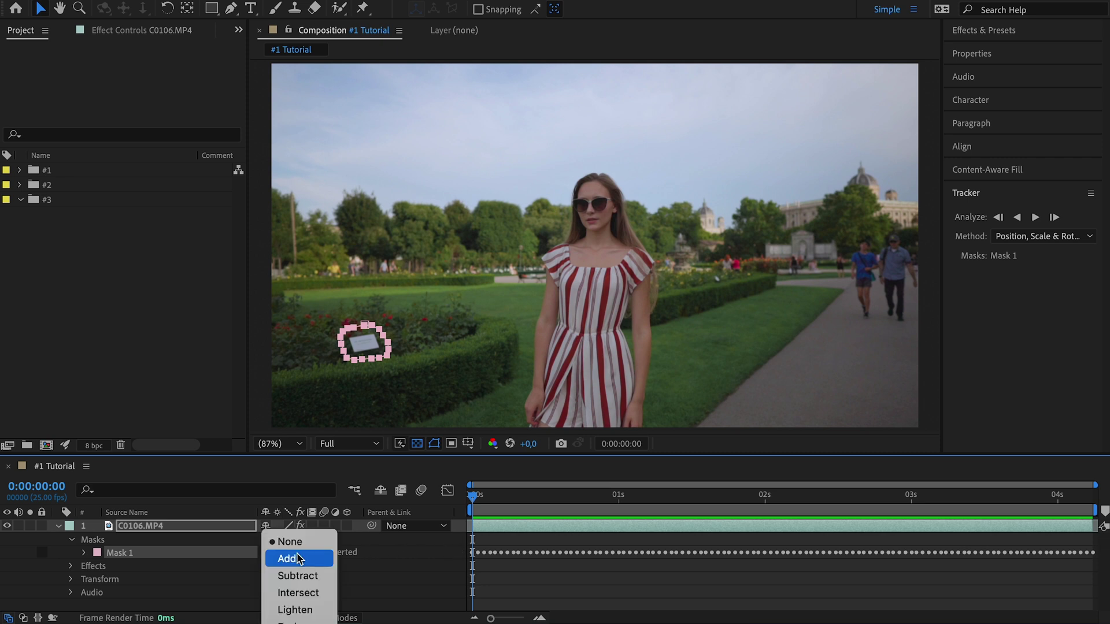
left_click(298, 576)
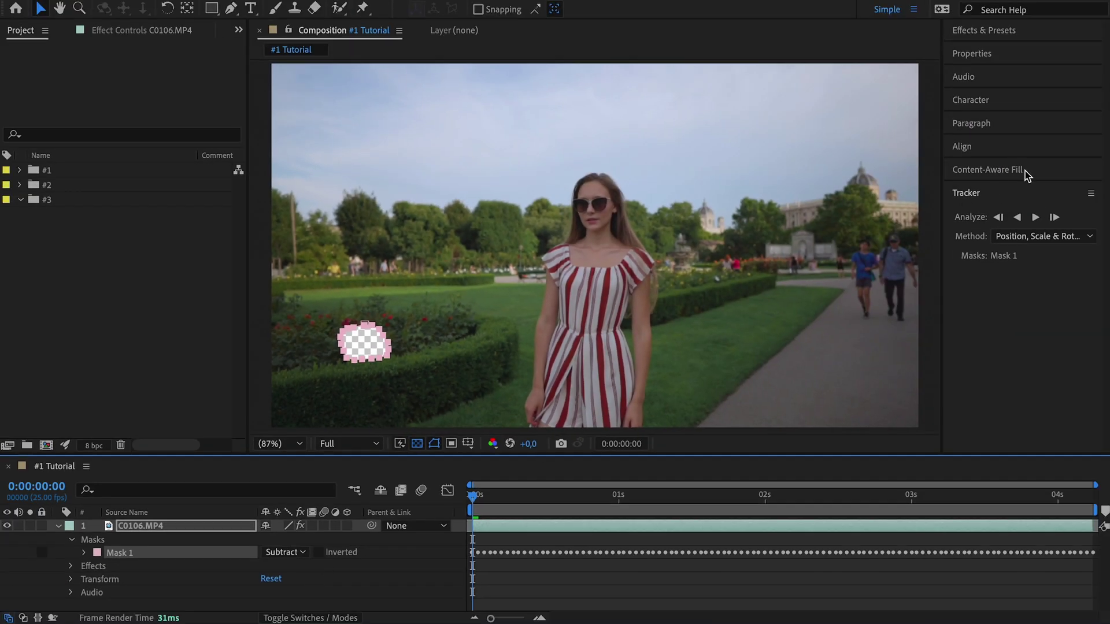
left_click(1025, 173)
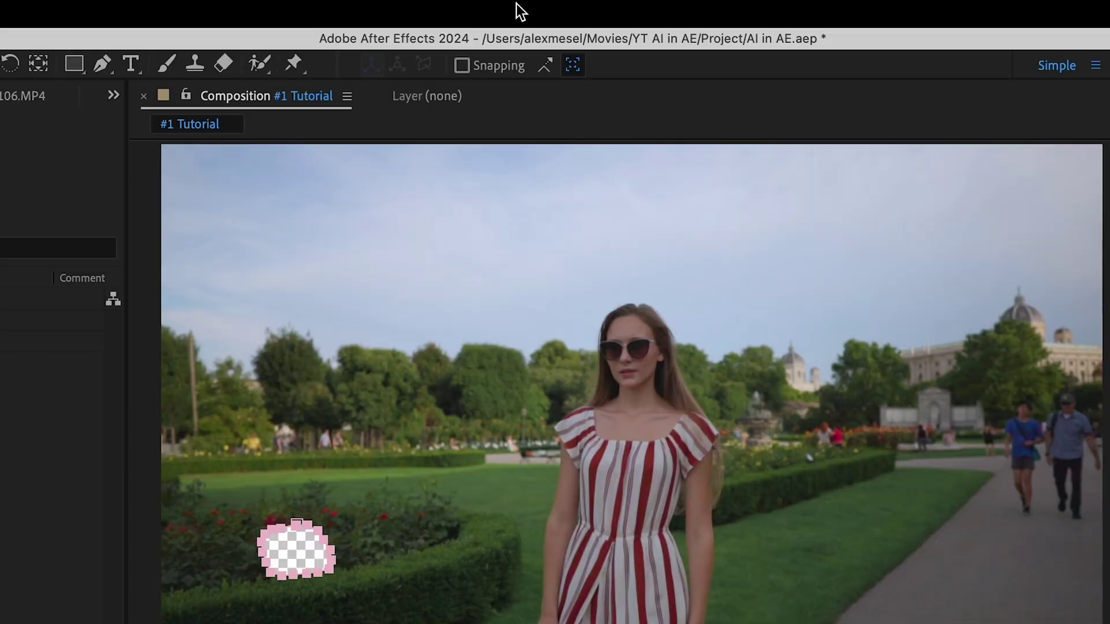
left_click(444, 12)
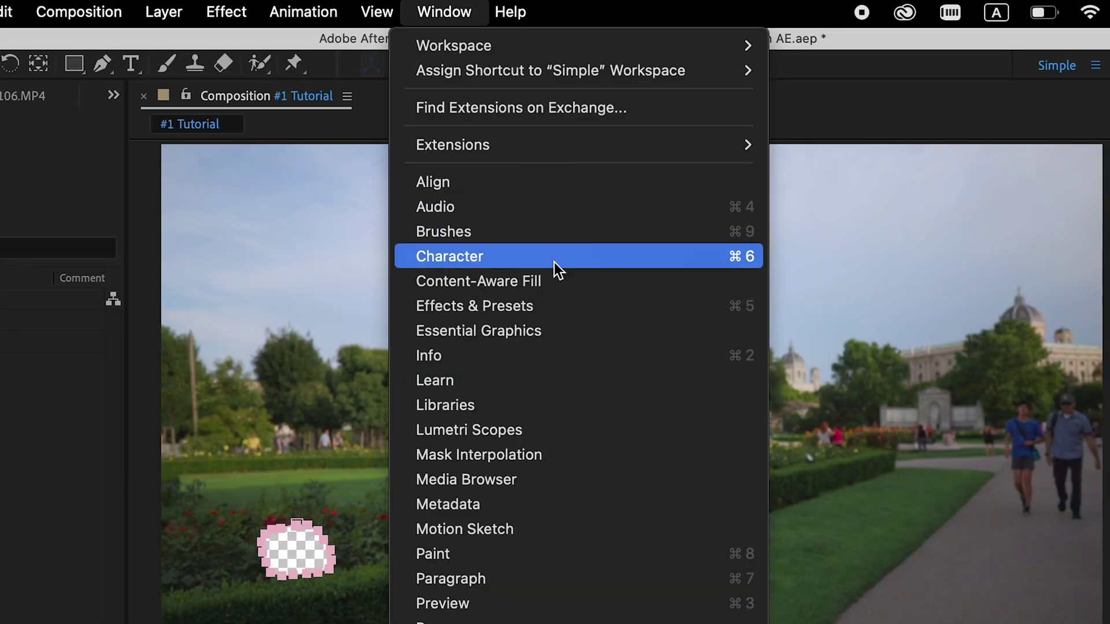
left_click(555, 281)
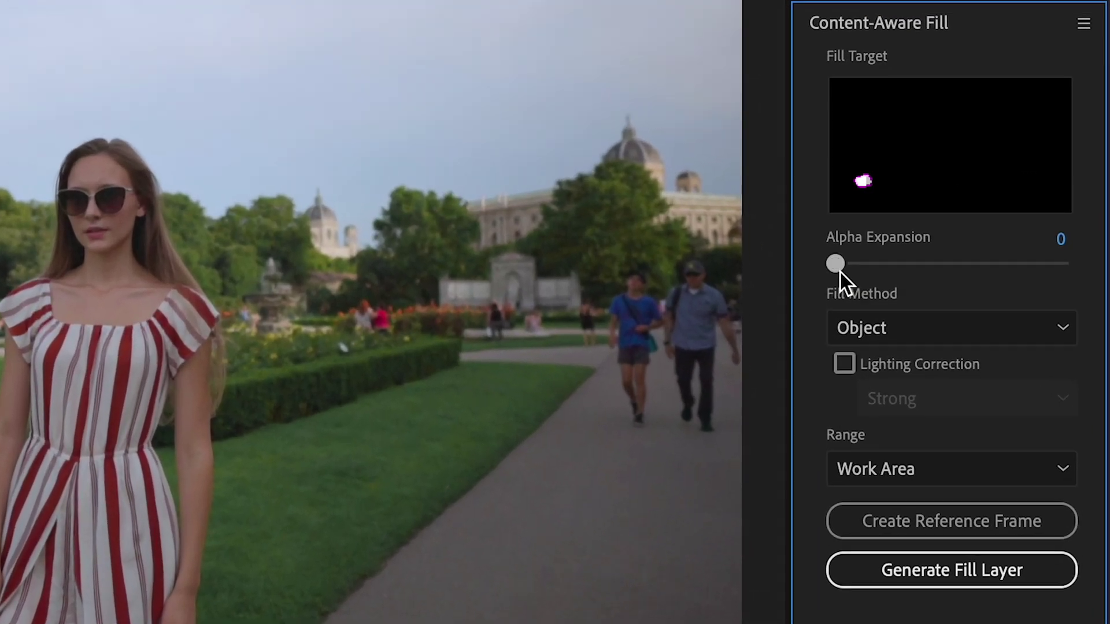
Step: Try the Alpha Expansion and Lighting Correction settings of Content-Aware Fill, keeping the Object fill method
left_click_drag(966, 237, 990, 238)
left_click_drag(887, 269, 805, 267)
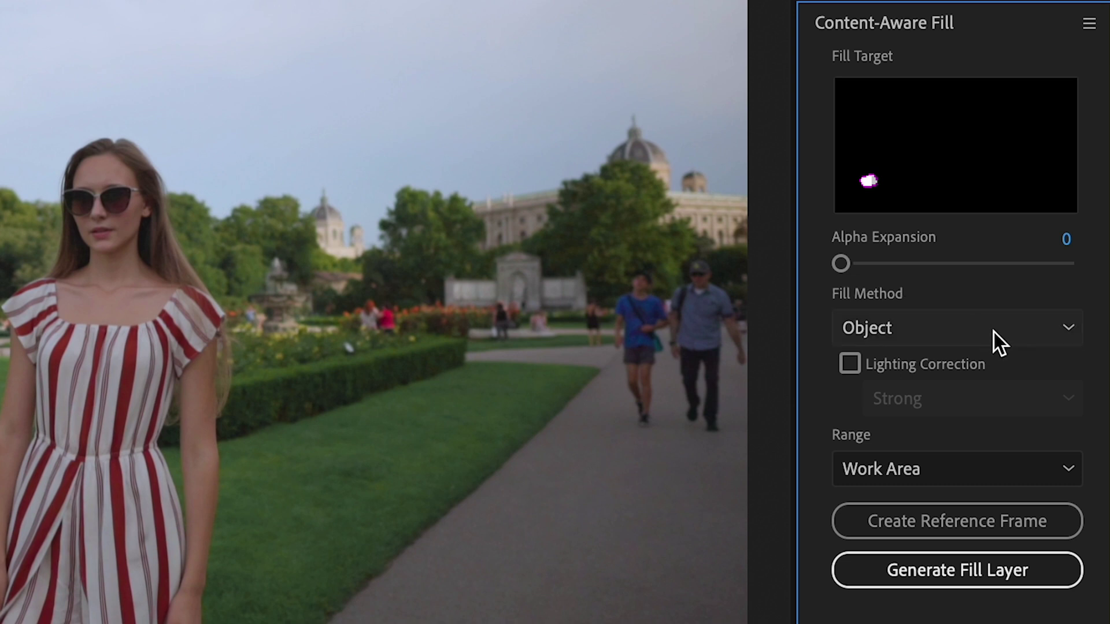
left_click(994, 332)
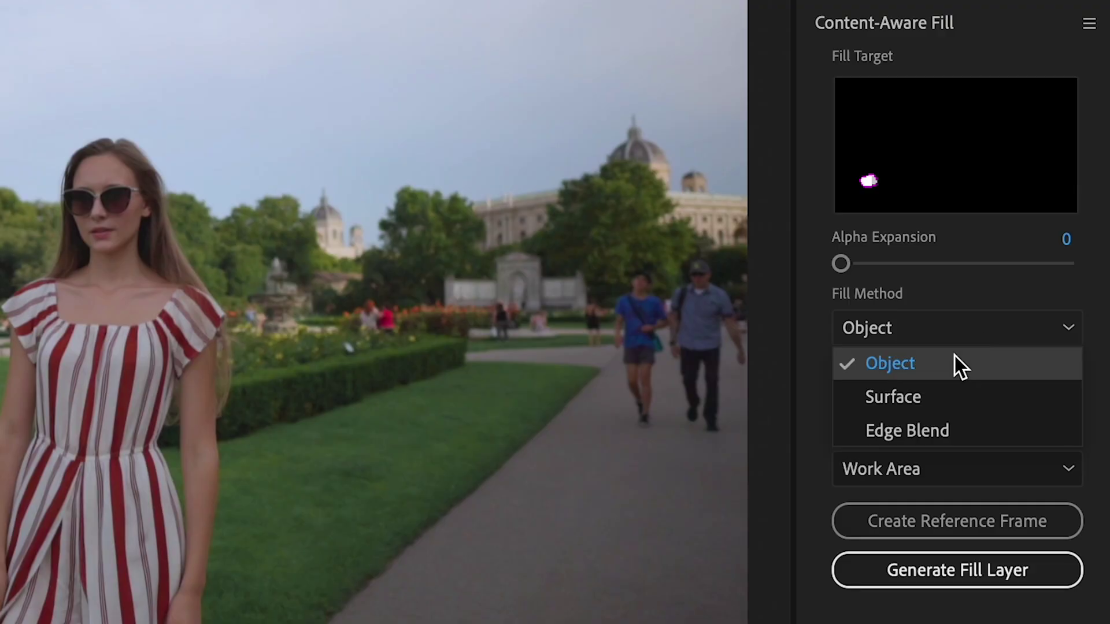
left_click(955, 356)
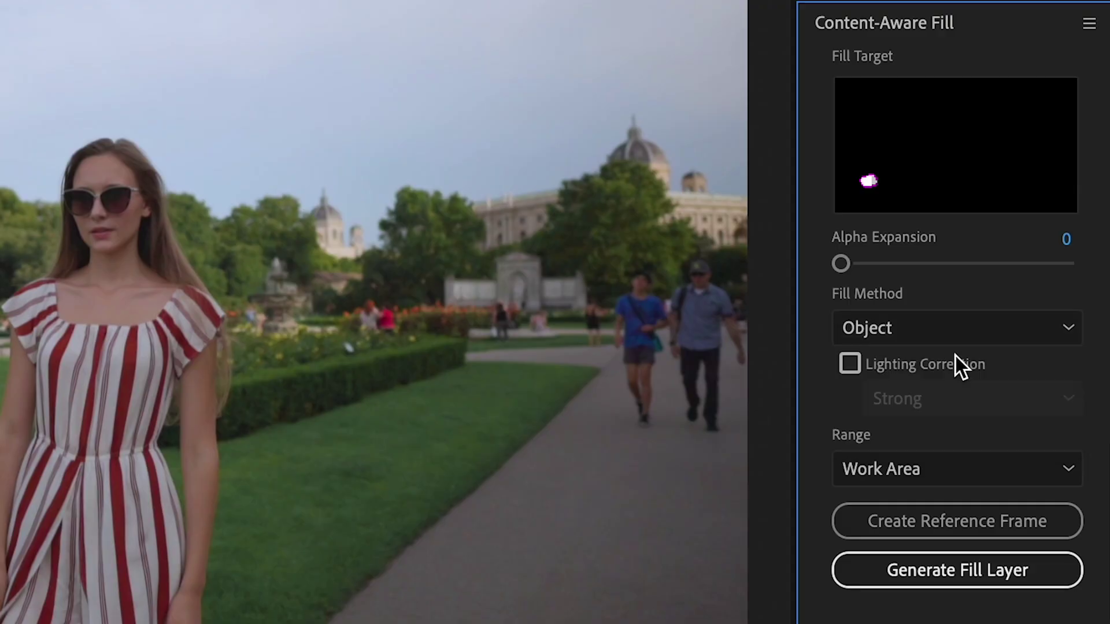
left_click(849, 364)
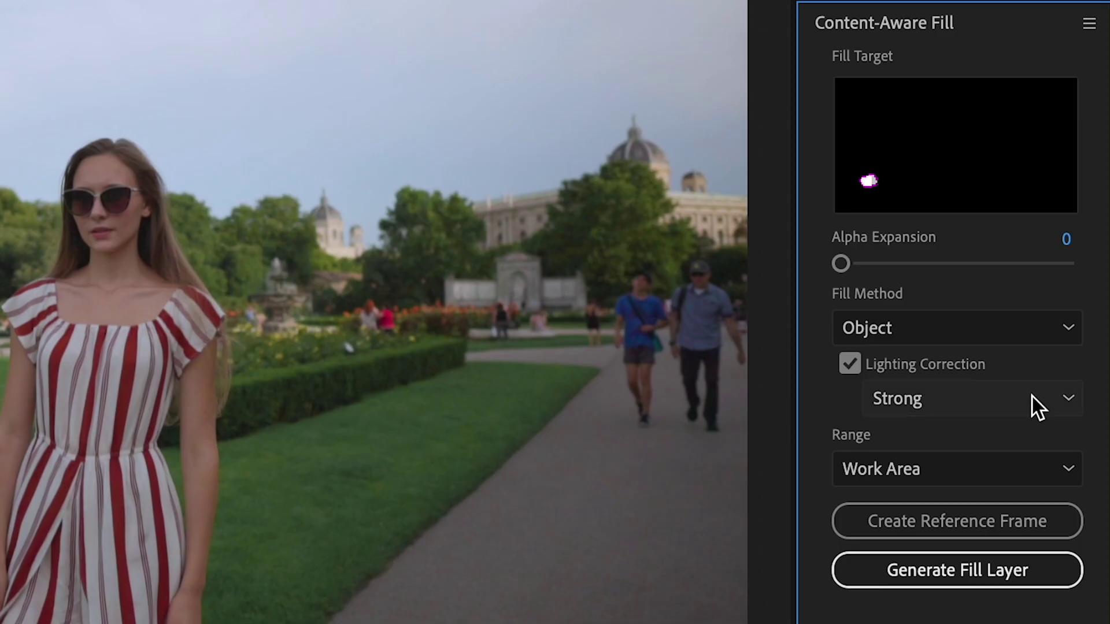
left_click(1032, 397)
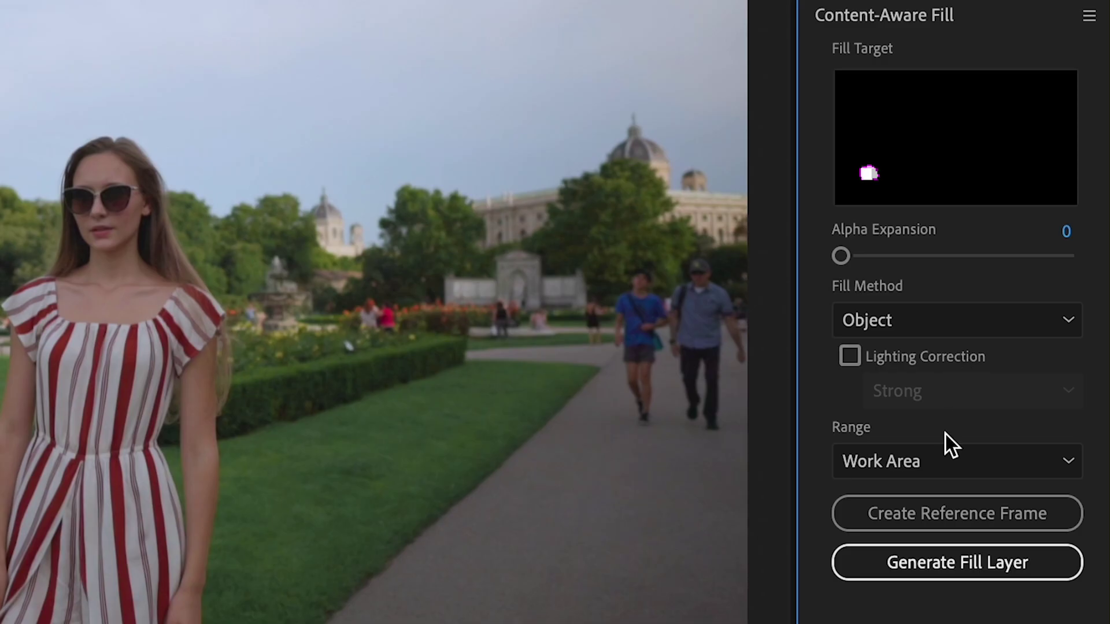
Step: Generate the fill layer for the sign with the fill range set to Work Area
left_click(946, 461)
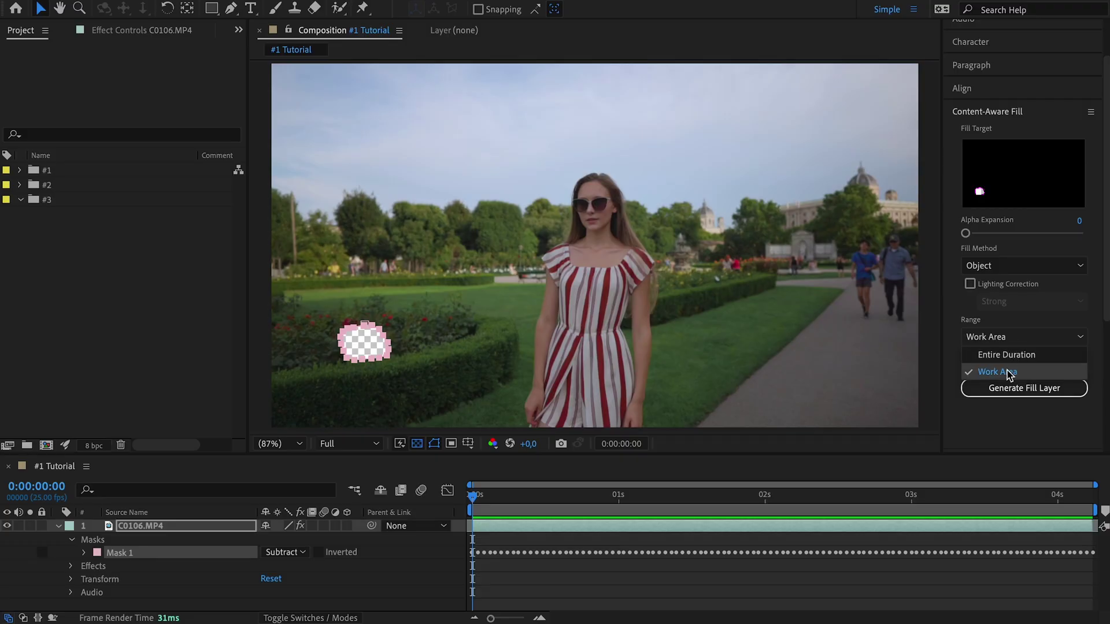
left_click(1009, 374)
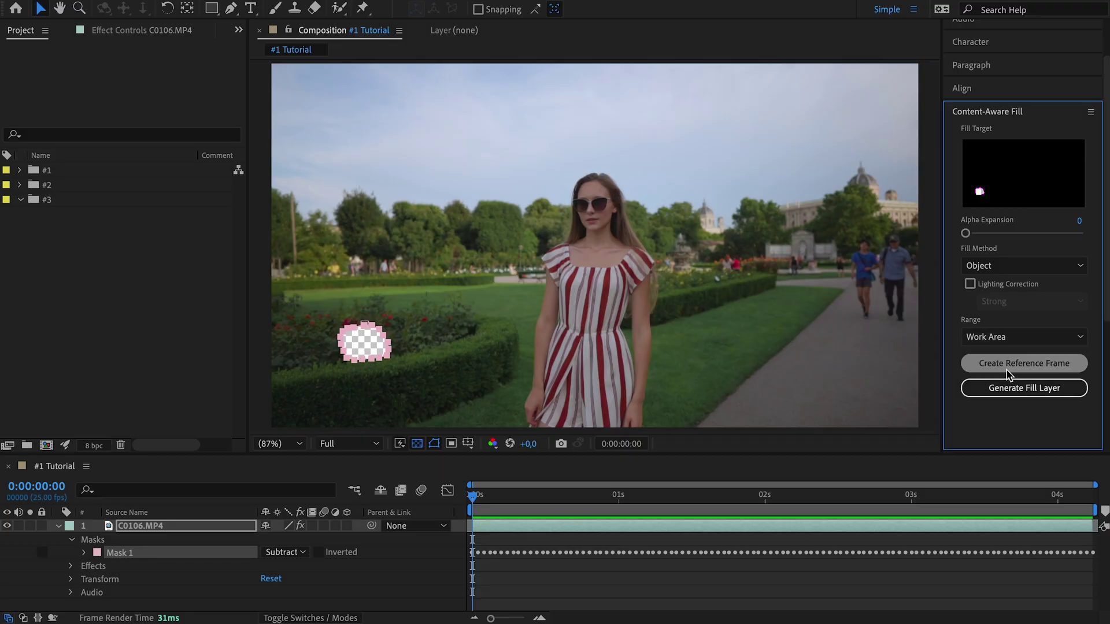
left_click(1005, 390)
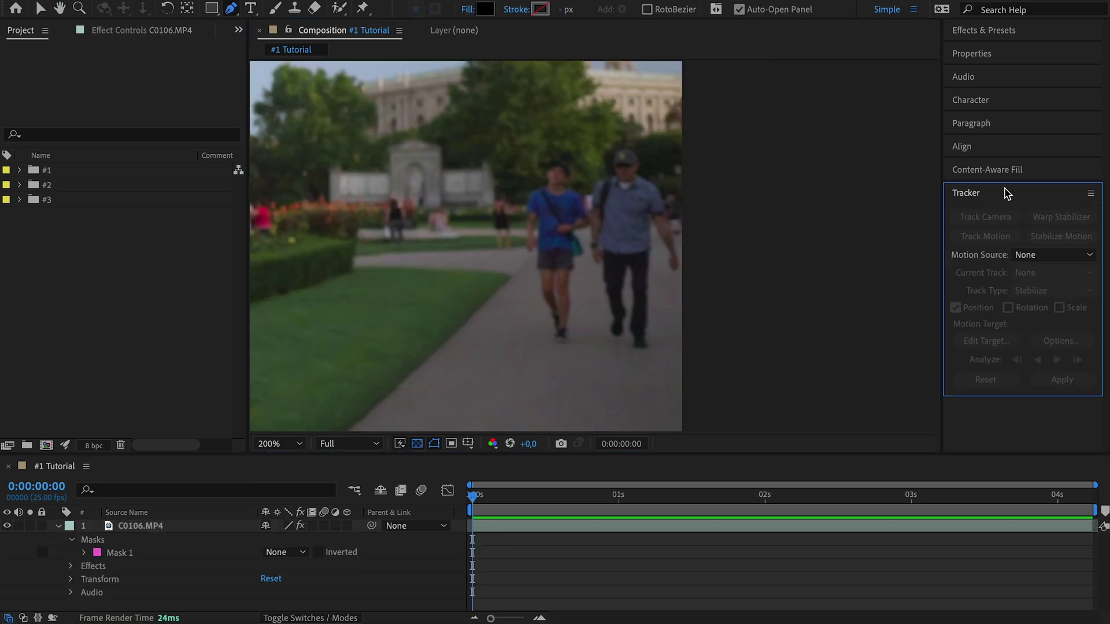
Step: Track the mask around the two walking pedestrians forward and generate a Content-Aware Fill layer for it
left_click(1037, 218)
key("Home")
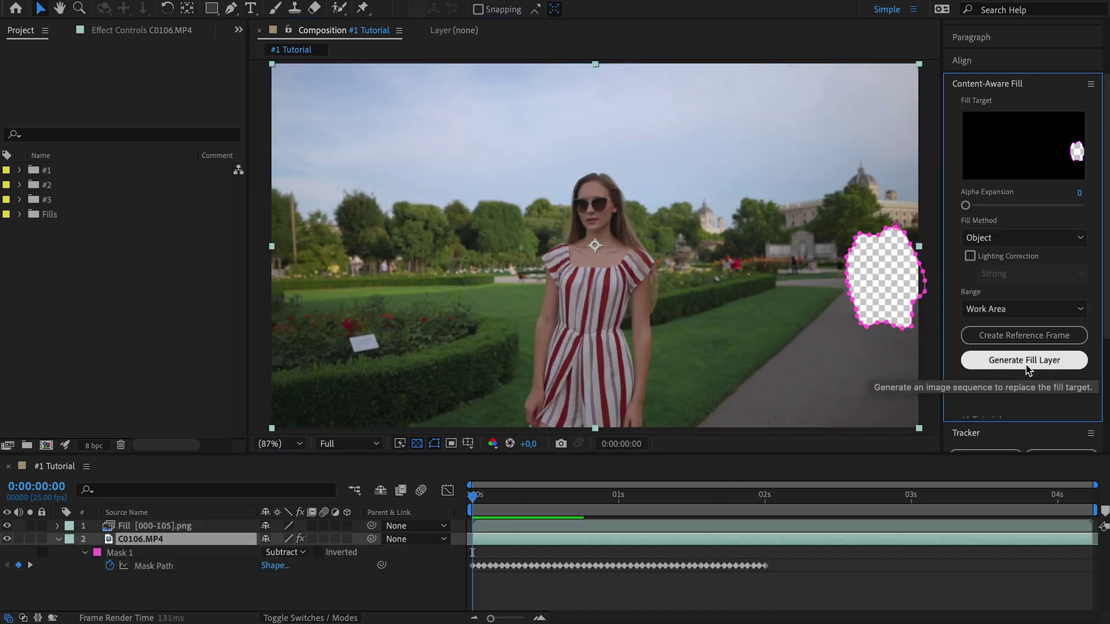
left_click(1024, 360)
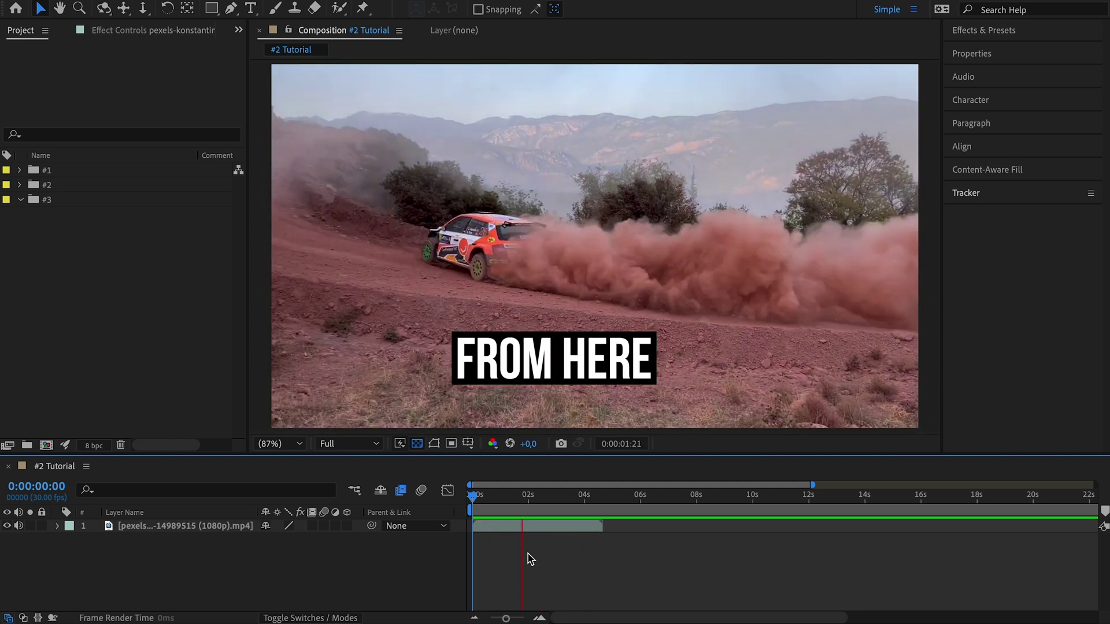
Step: Stop the preview of the rally car clip and enable Time Remapping on its layer
key("space")
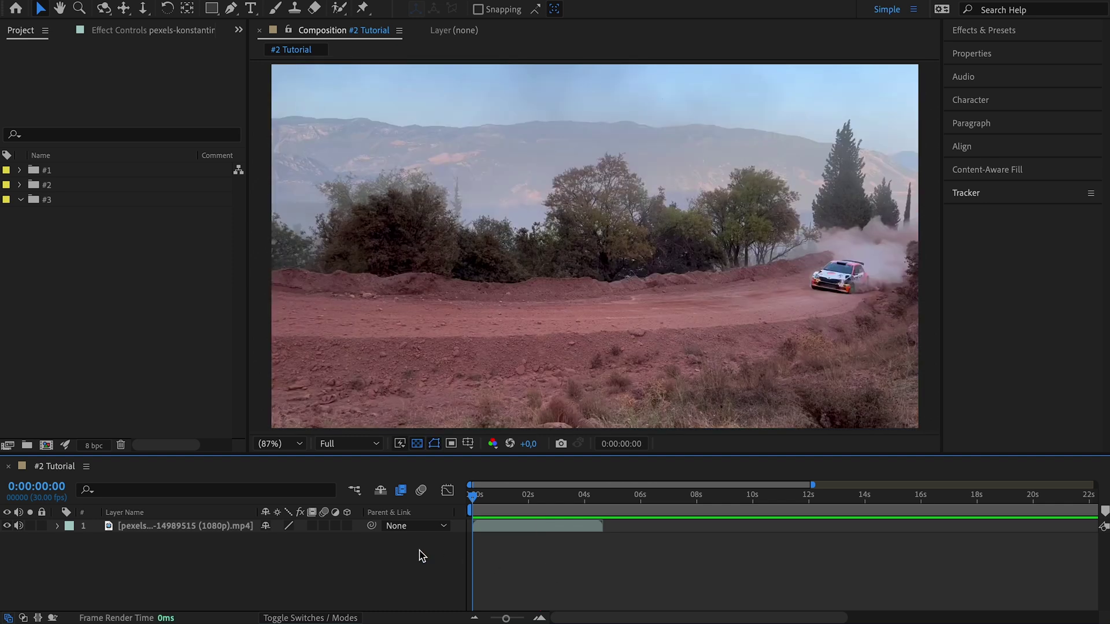
right_click(235, 530)
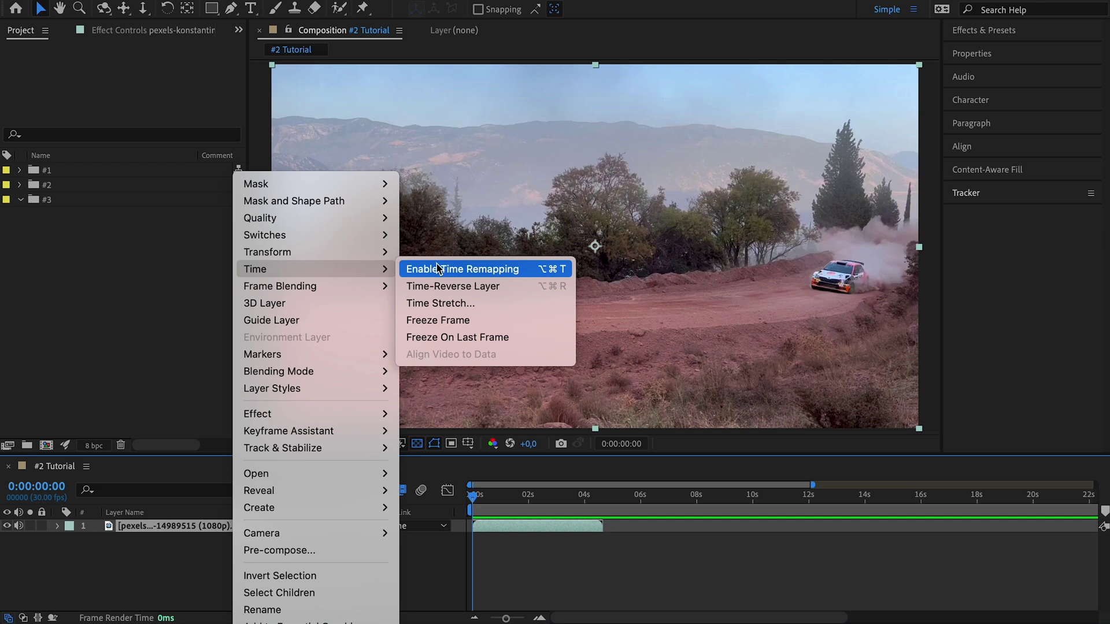
left_click(439, 269)
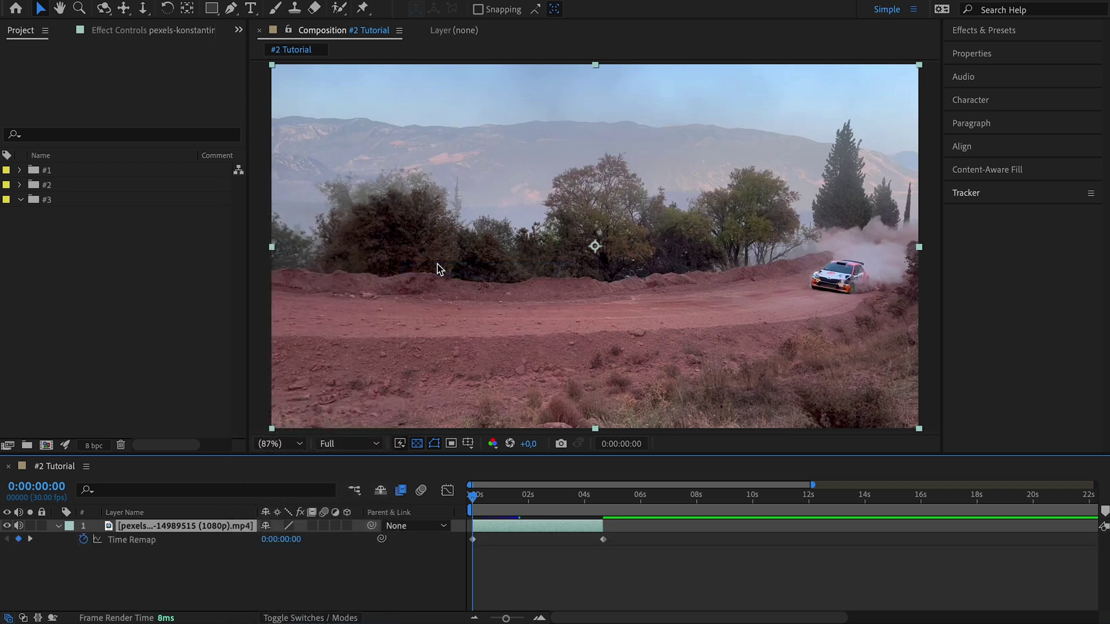
Step: Add Time Remap keyframes at 0:00:01:20 and 0:00:02:05 on the rally car layer
left_click_drag(473, 500, 521, 502)
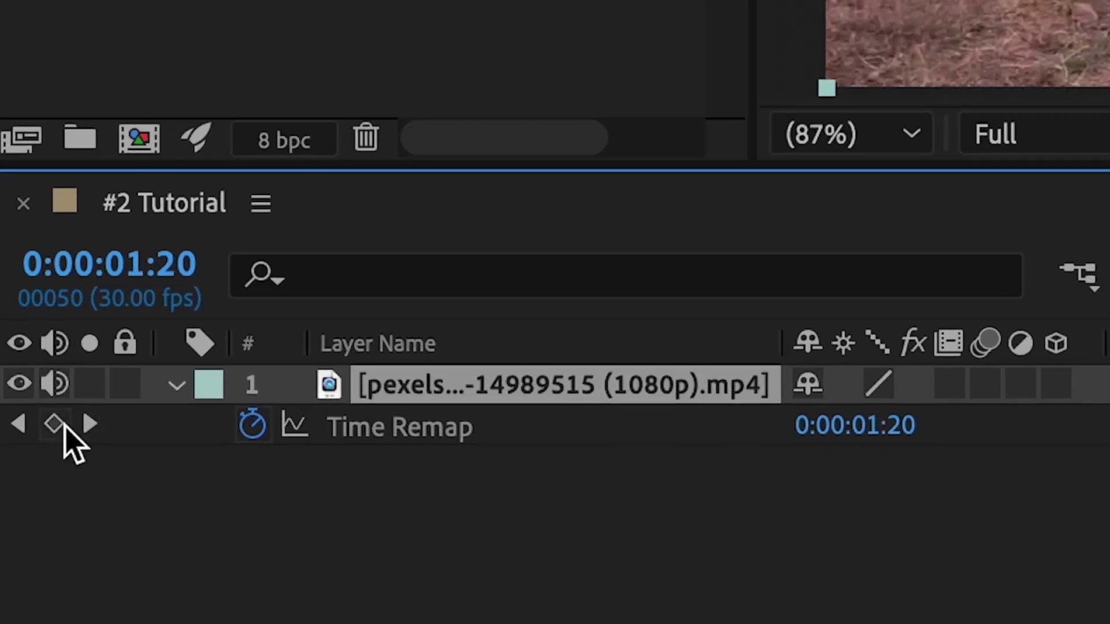
left_click(19, 539)
left_click_drag(1109, 298, 1109, 325)
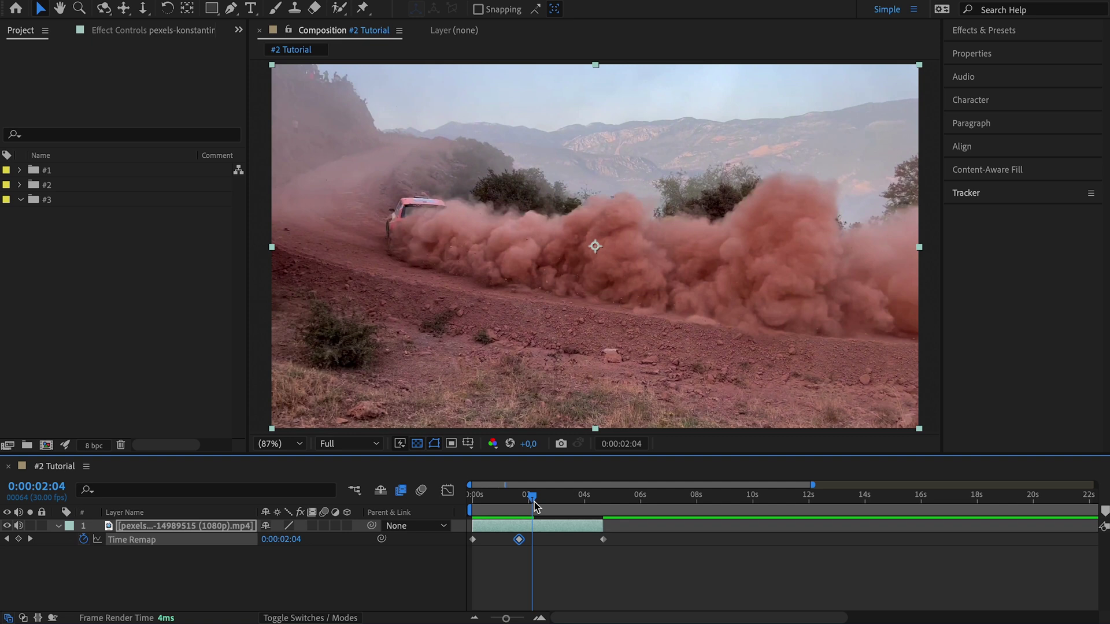
left_click_drag(534, 504, 535, 504)
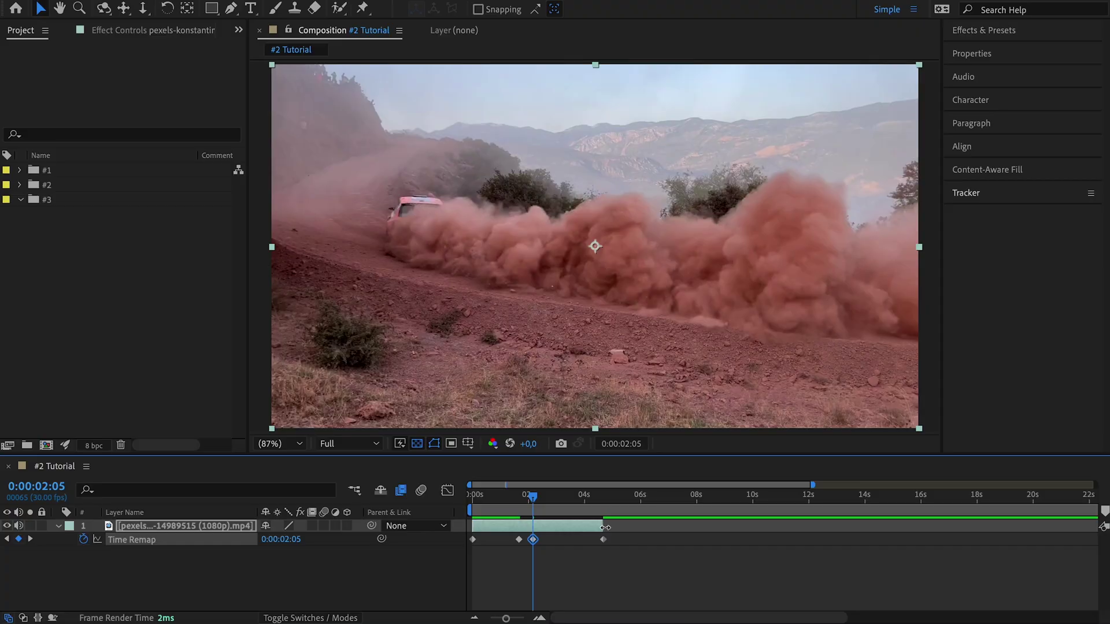
Step: Extend the rally car layer's end to about 14 s and move its last two Time Remap keyframes to about 4 s and 6.5 s
left_click_drag(1098, 526, 677, 527)
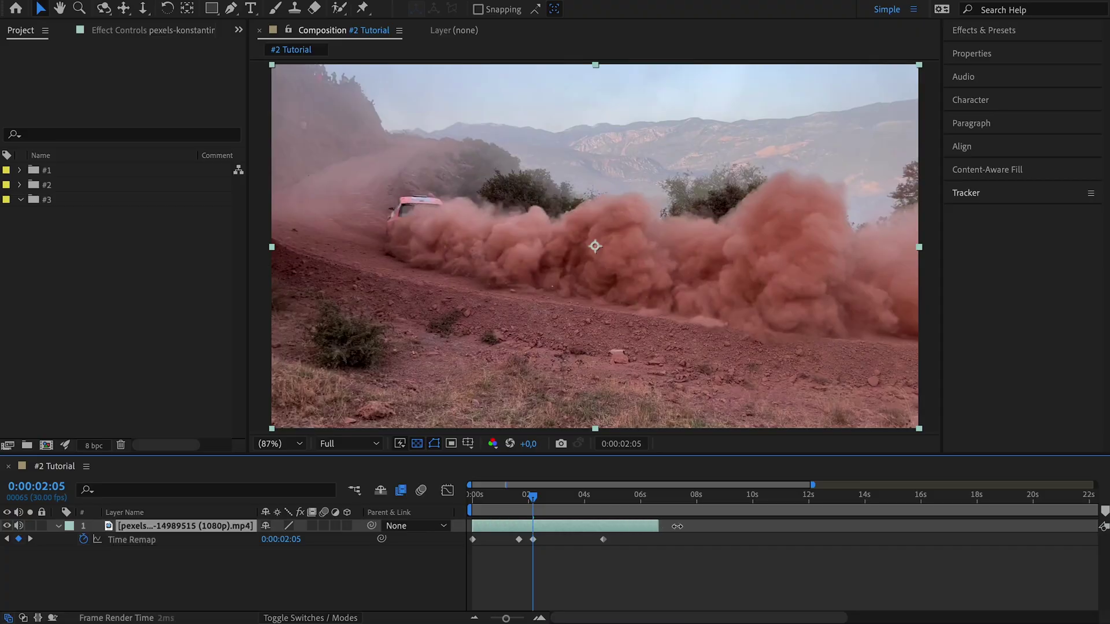
left_click_drag(639, 566, 529, 546)
left_click_drag(603, 543, 658, 545)
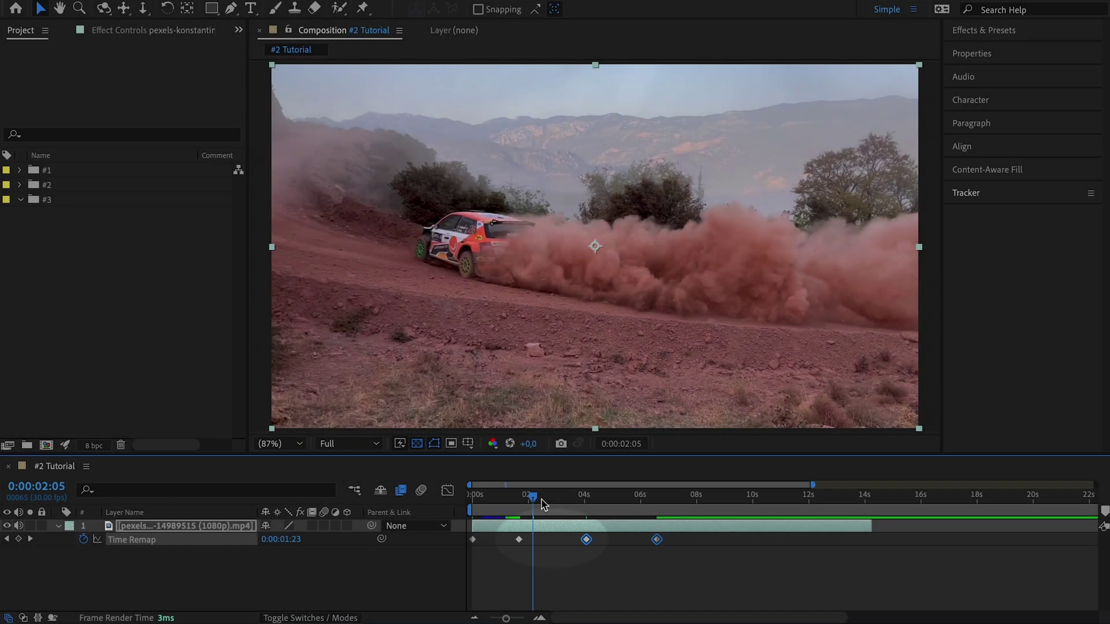
Step: Set the rally car layer's frame blending to Pixel Motion and preview the clip from the start
left_click_drag(542, 505, 452, 505)
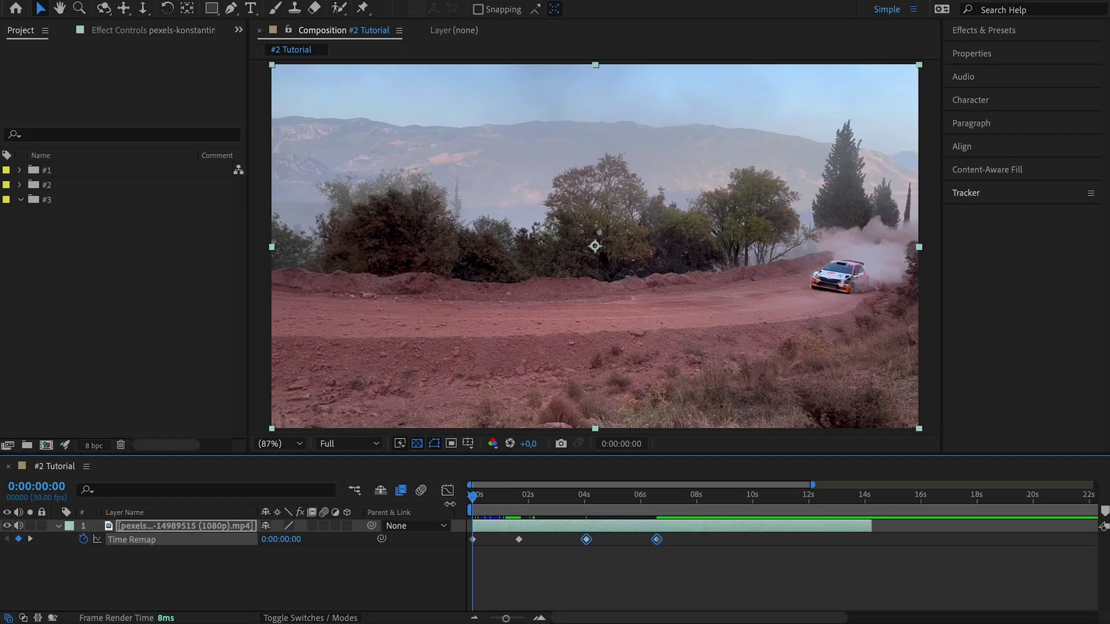
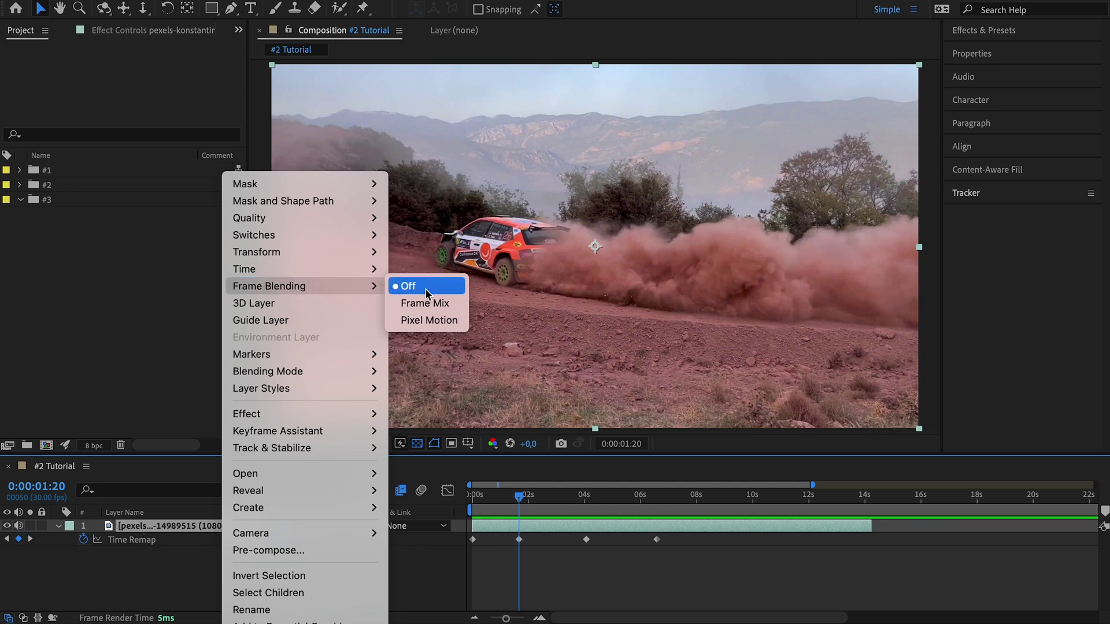
left_click(450, 321)
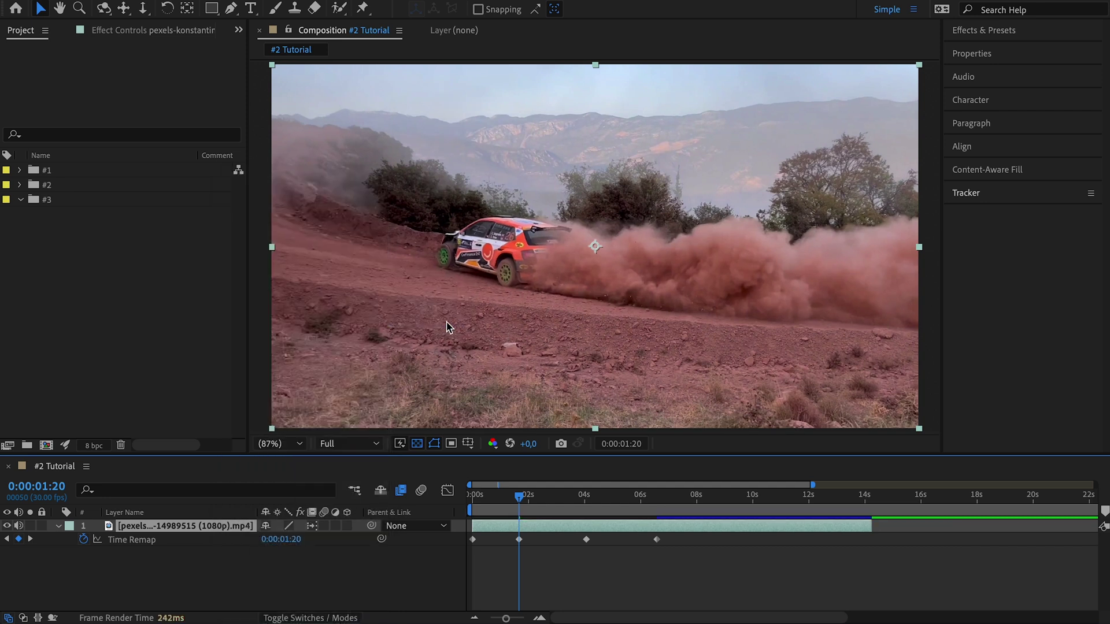
left_click_drag(518, 496, 462, 508)
key("space")
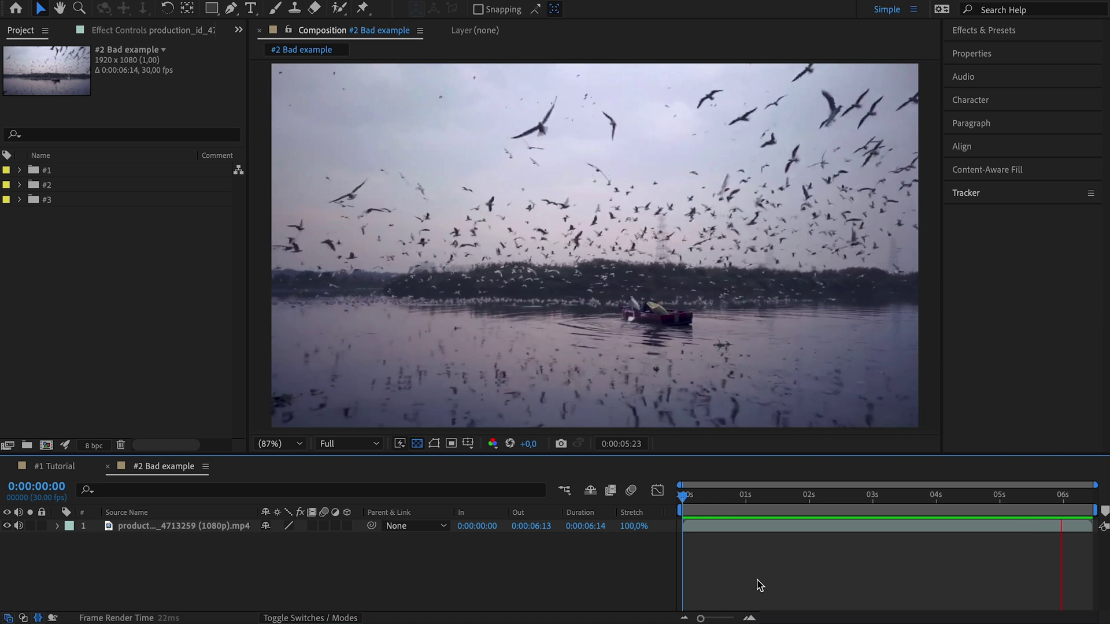
Step: Time-stretch the layer with the flock of birds by a stretch factor of 400
left_click(634, 527)
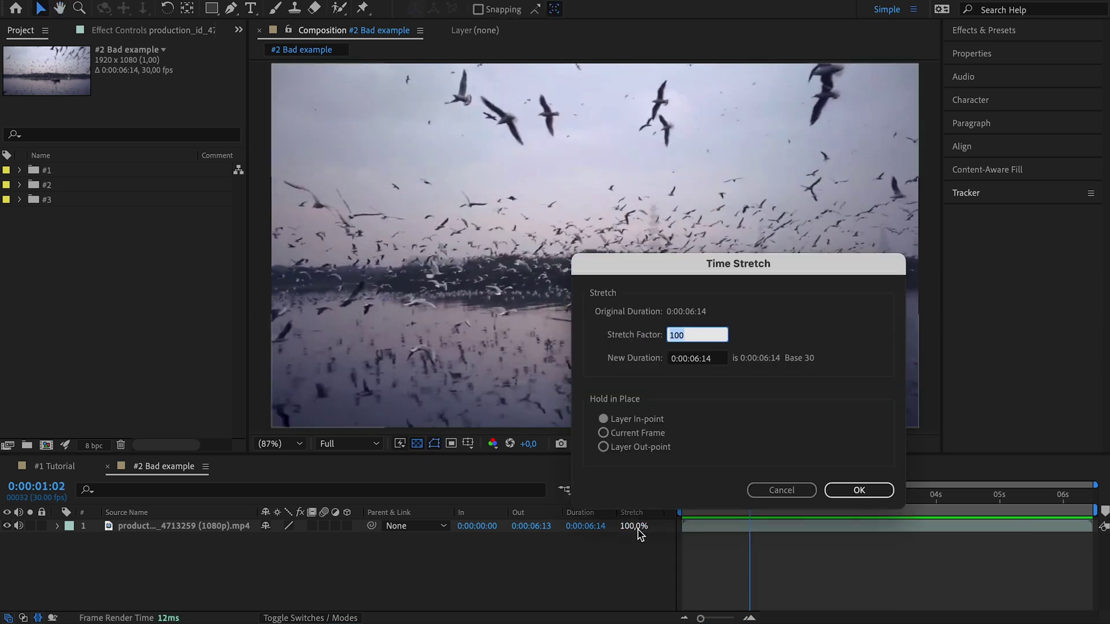
type("400")
key("Return")
Step: Set the stretched birds layer's frame blending to Pixel Motion and preview it
right_click(756, 528)
mouse_move(832, 216)
left_click(966, 324)
key("space")
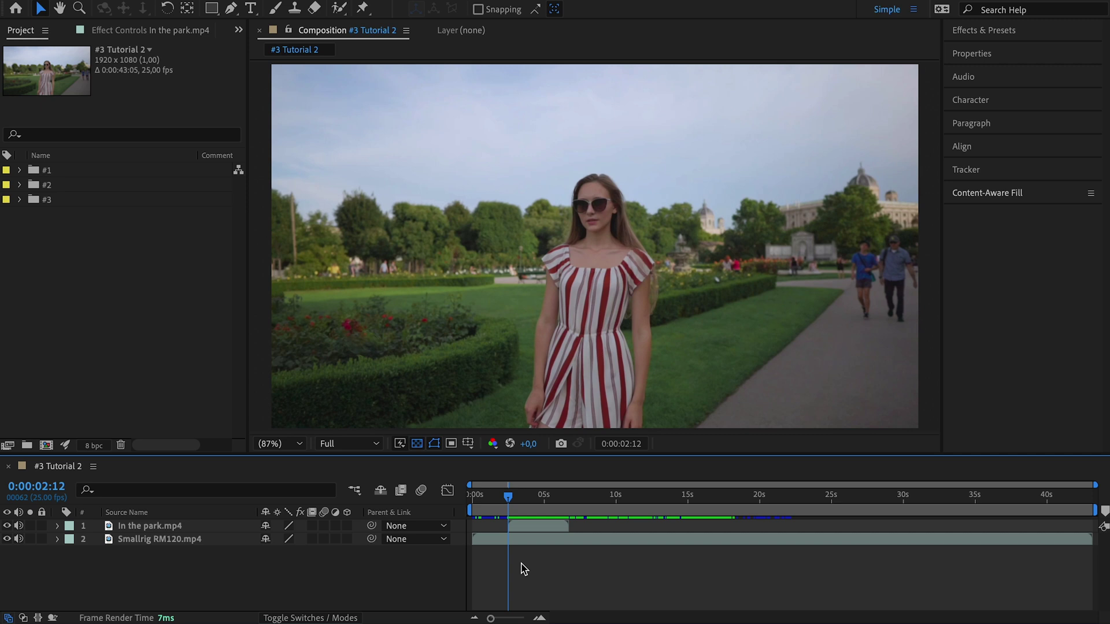
Step: Stretch the In the park.mp4 layer to 200% and set its frame blending to Pixel Motion
left_click(38, 619)
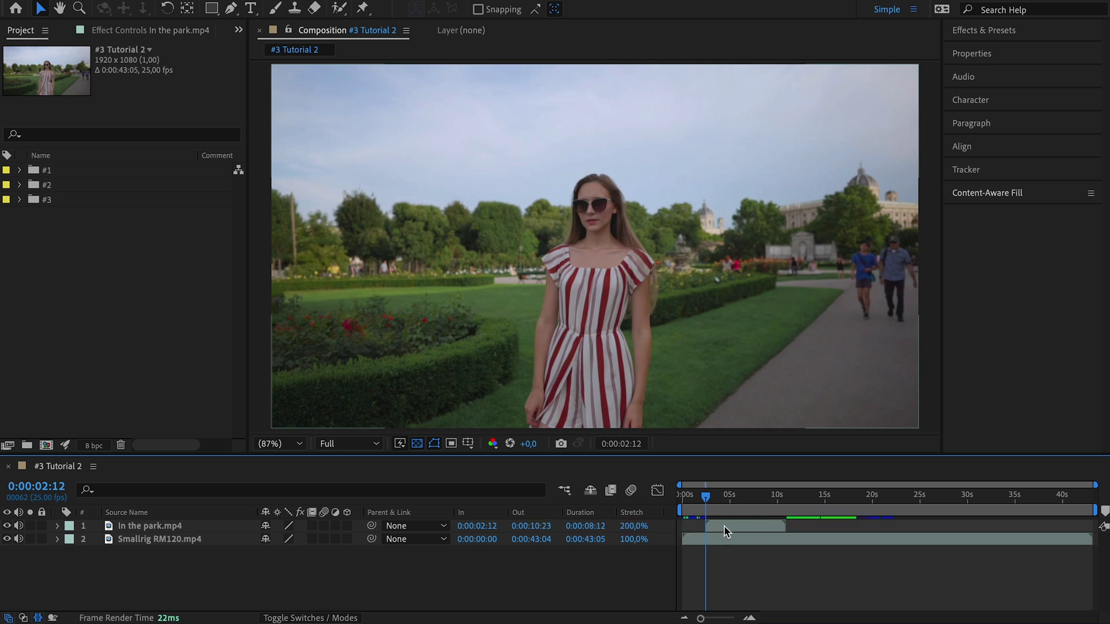
right_click(724, 526)
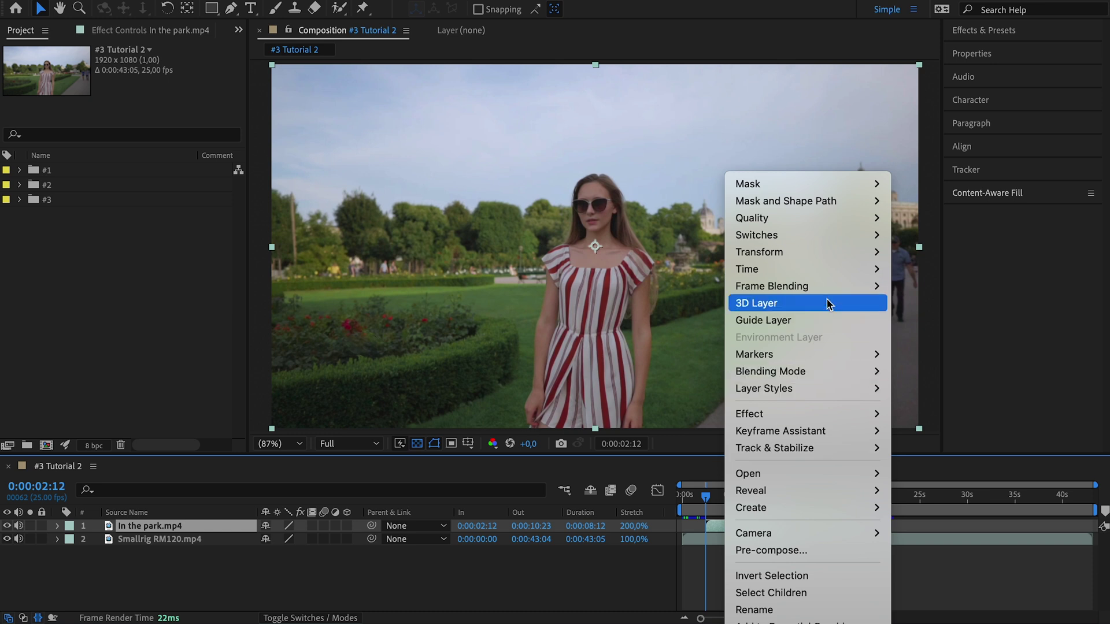
left_click(932, 320)
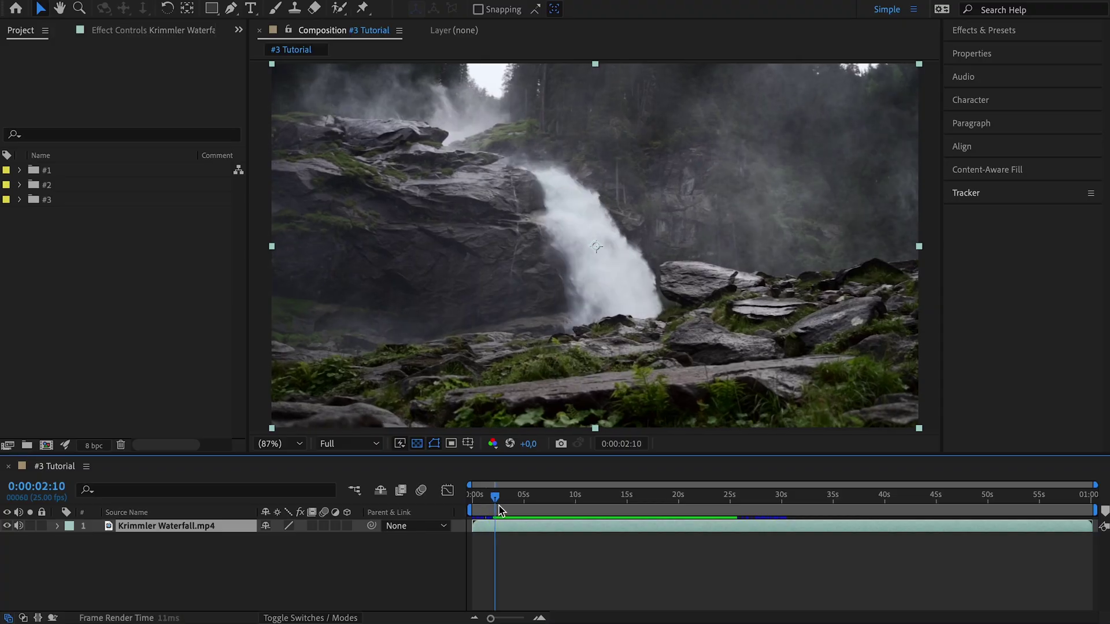
Step: Look through the Krimmler Waterfall.mp4 footage and run Scene Edit Detection on its layer with Split Layer at Scene Edit
left_click_drag(500, 511, 748, 511)
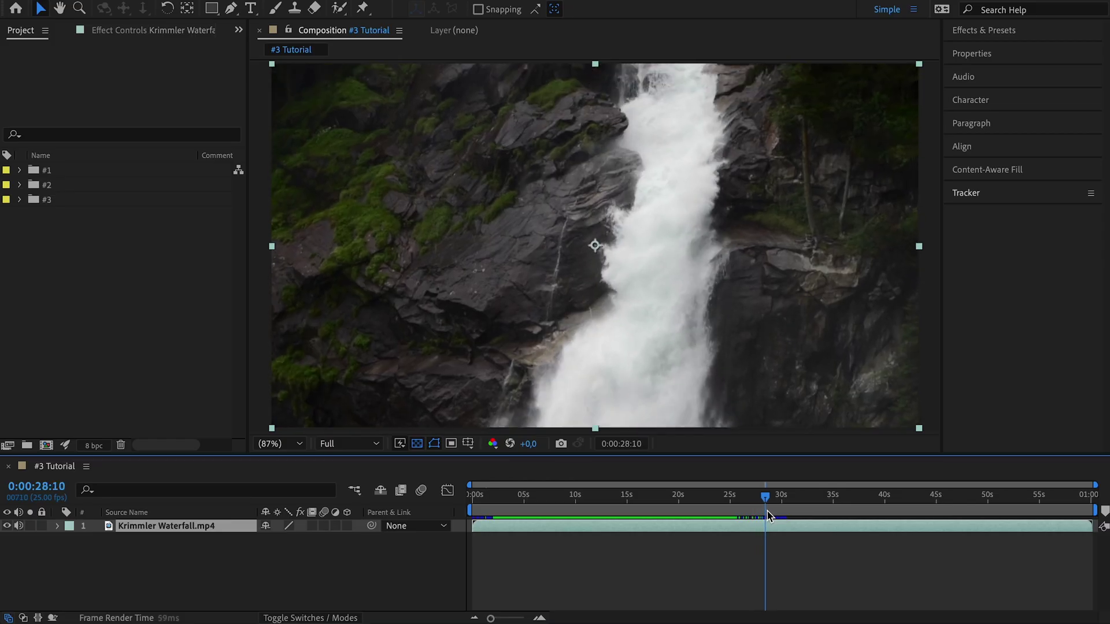
left_click_drag(763, 511, 420, 521)
right_click(538, 528)
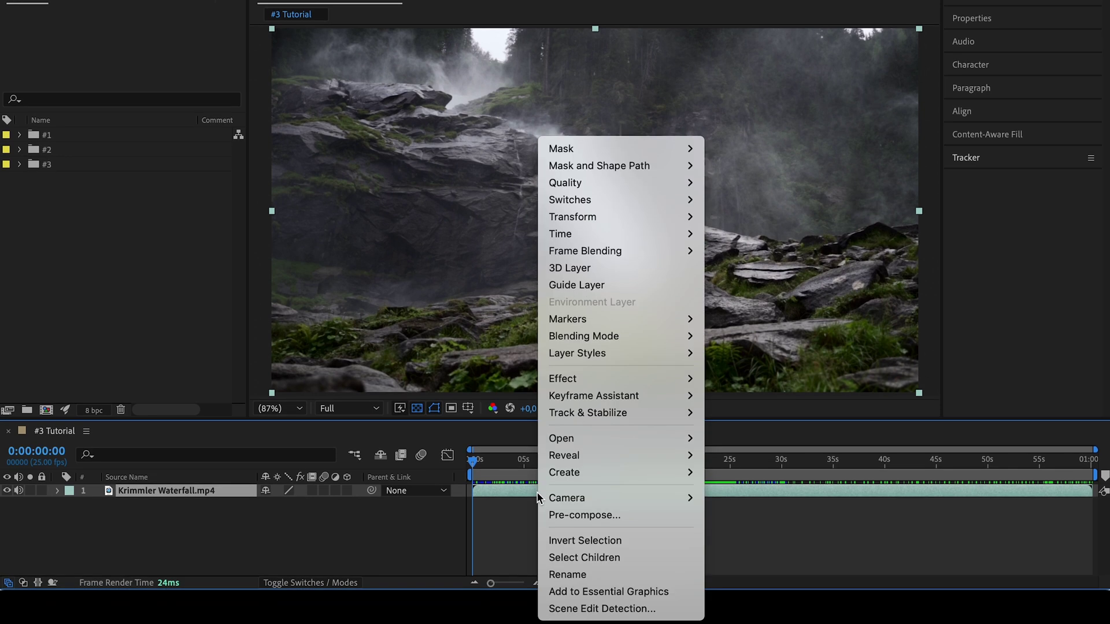
left_click(629, 609)
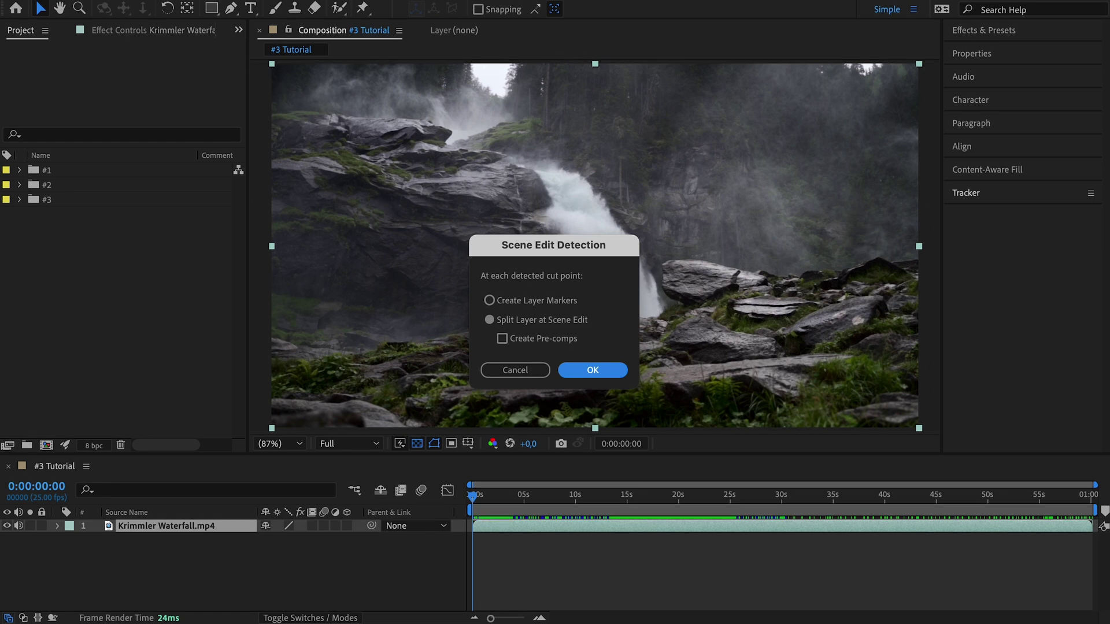
left_click(594, 370)
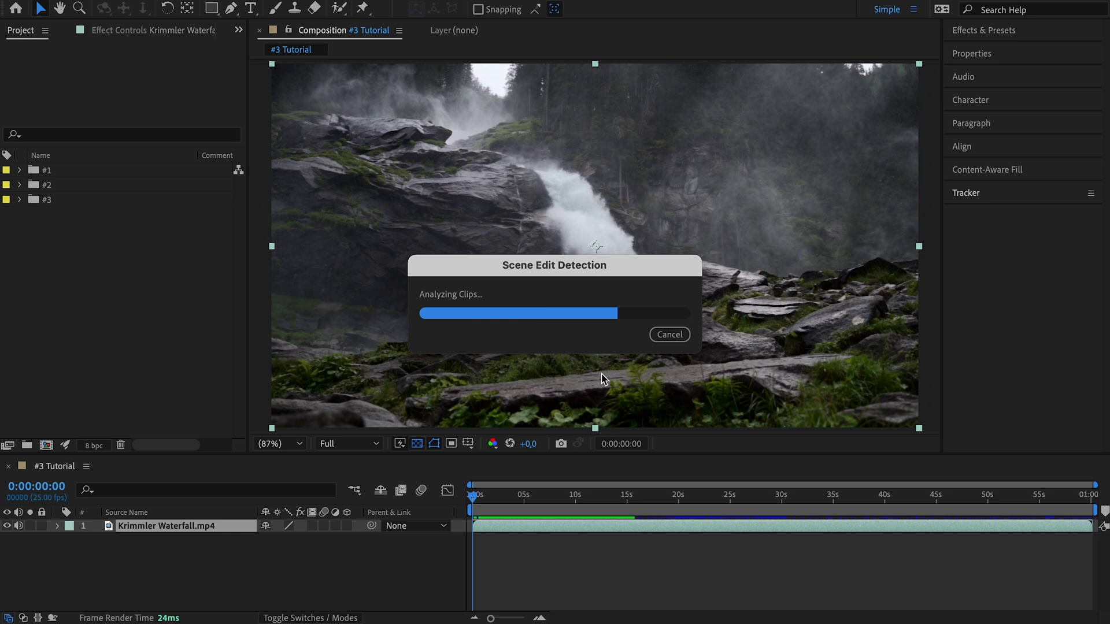
Step: Rerun Scene Edit Detection on the Krimmler Waterfall.mp4 layer, once splitting it at scene edits and once creating layer markers
scroll(563, 555, "down", 2)
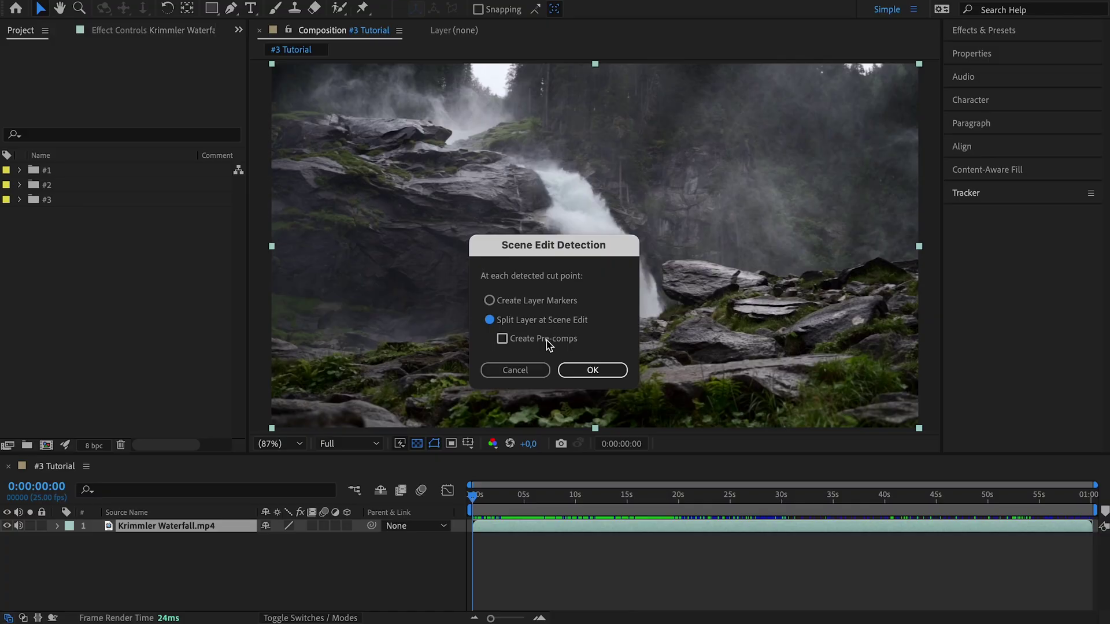
left_click(592, 370)
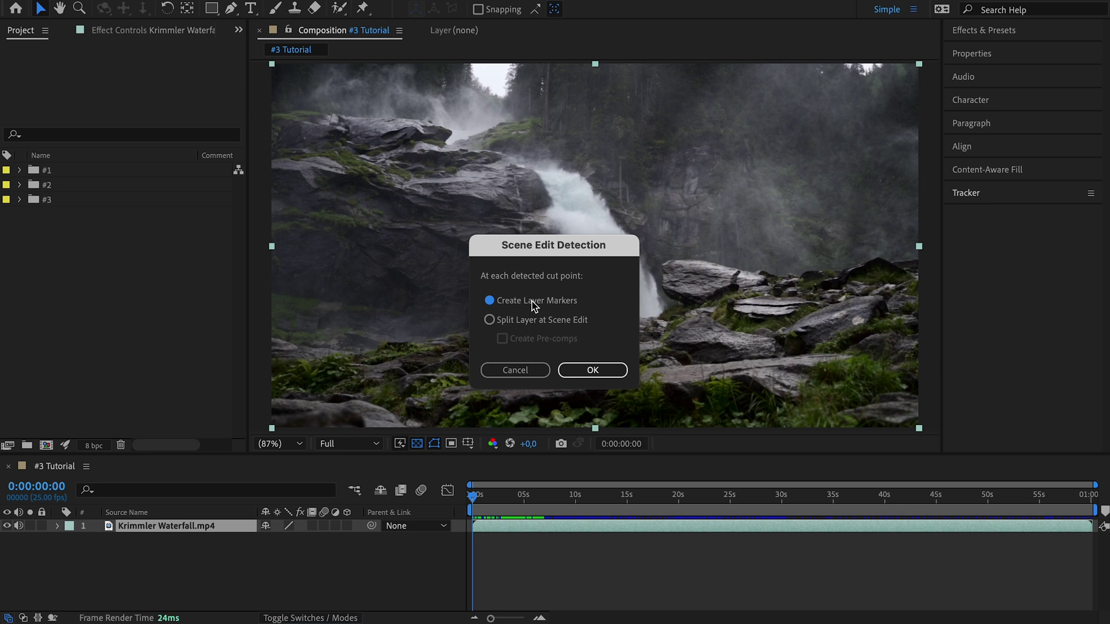
left_click(594, 370)
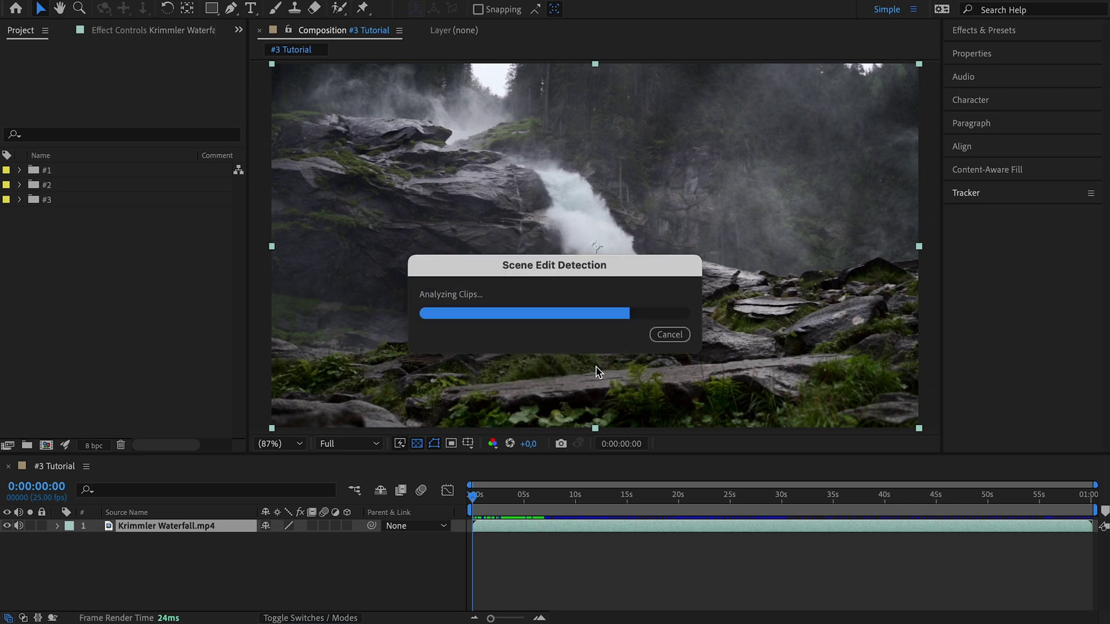